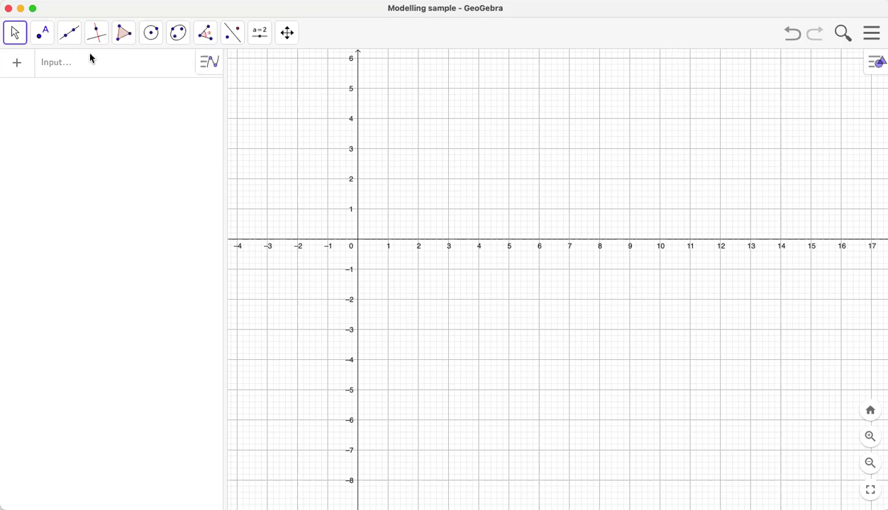
- Insert the vase picture from local storage into the graphics view
{"action": "left_click", "coordinate": [17, 66]}
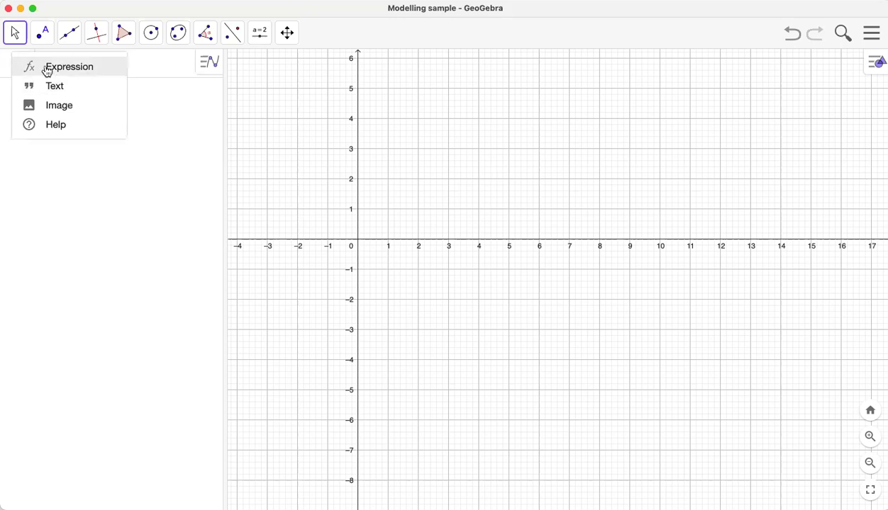
{"action": "left_click", "coordinate": [65, 106]}
{"action": "left_click", "coordinate": [431, 341]}
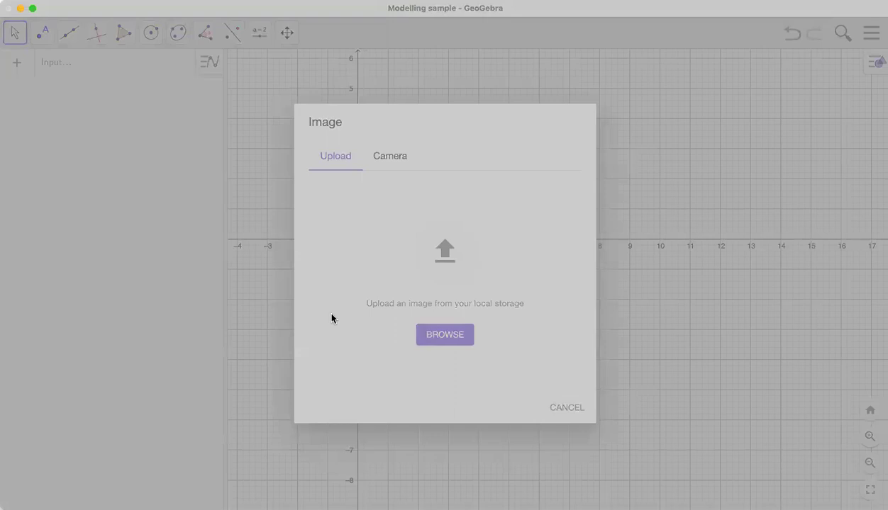
{"action": "left_click", "coordinate": [645, 376]}
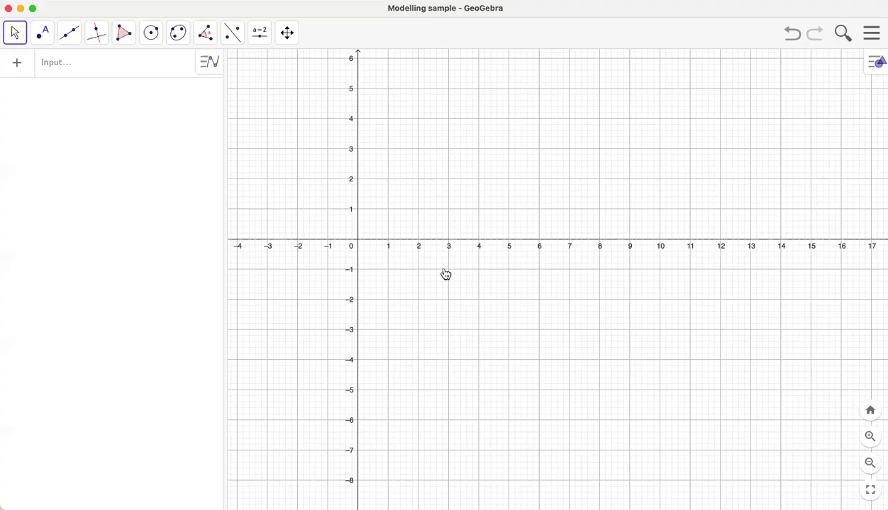
- Rotate and scale the vase image by moving its corner point A to (0, 3) and corner point B to (0, -3)
{"action": "left_click_drag", "start_coordinate": [440, 245], "coordinate": [464, 241]}
{"action": "left_click_drag", "start_coordinate": [383, 298], "coordinate": [360, 151]}
{"action": "left_click_drag", "start_coordinate": [520, 294], "coordinate": [357, 334]}
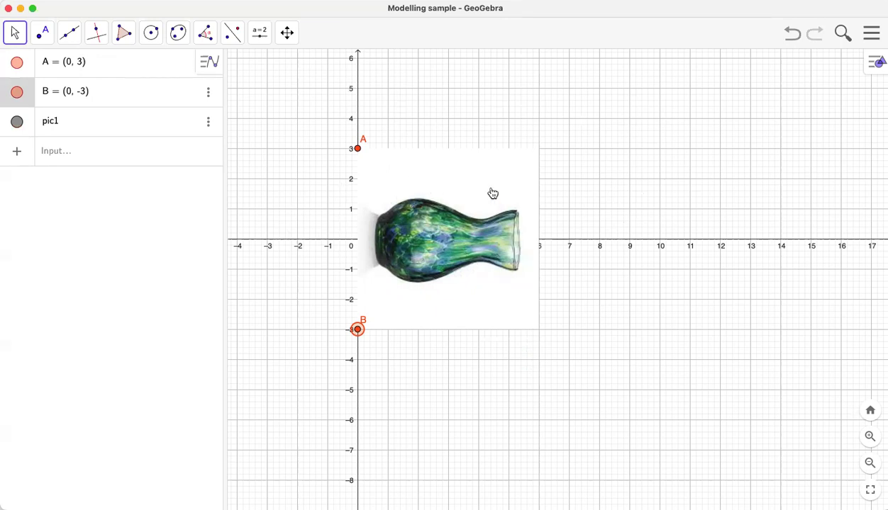
- Make the vase image a background image and close its settings
{"action": "right_click", "coordinate": [455, 192]}
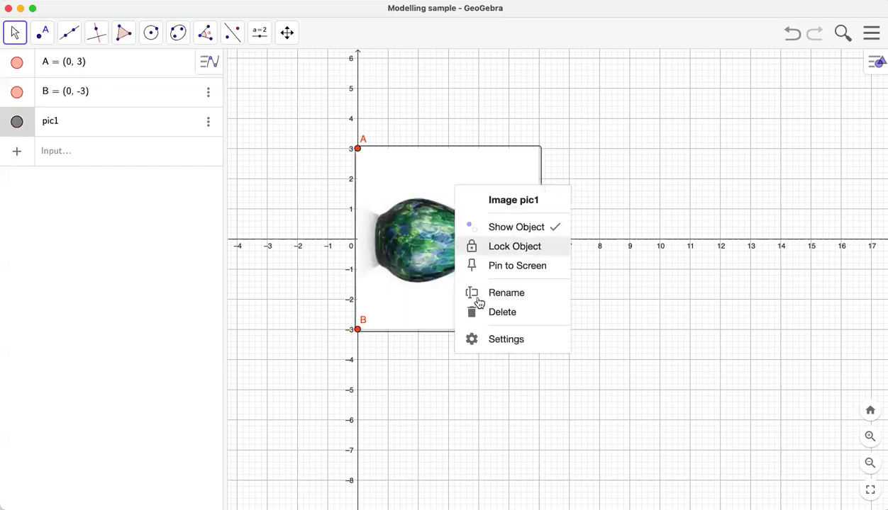
{"action": "left_click", "coordinate": [492, 339]}
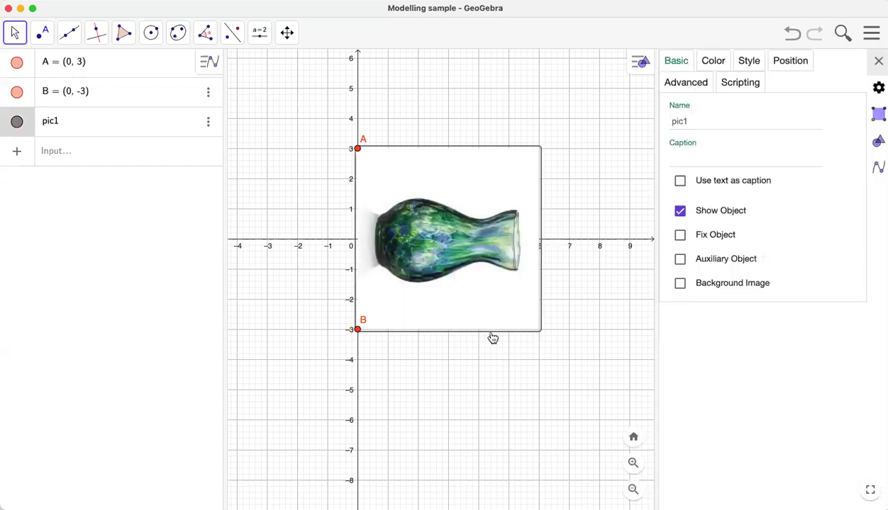
{"action": "left_click", "coordinate": [680, 284]}
{"action": "left_click", "coordinate": [460, 238]}
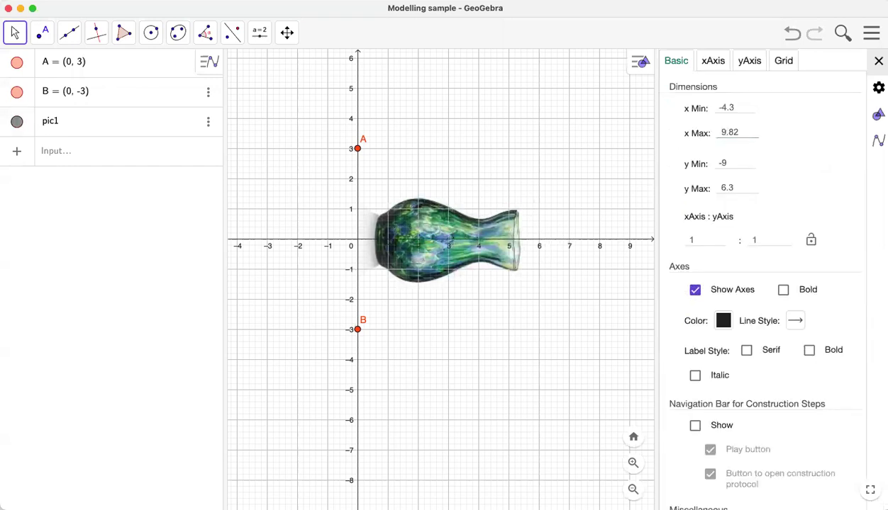
{"action": "left_click", "coordinate": [878, 61]}
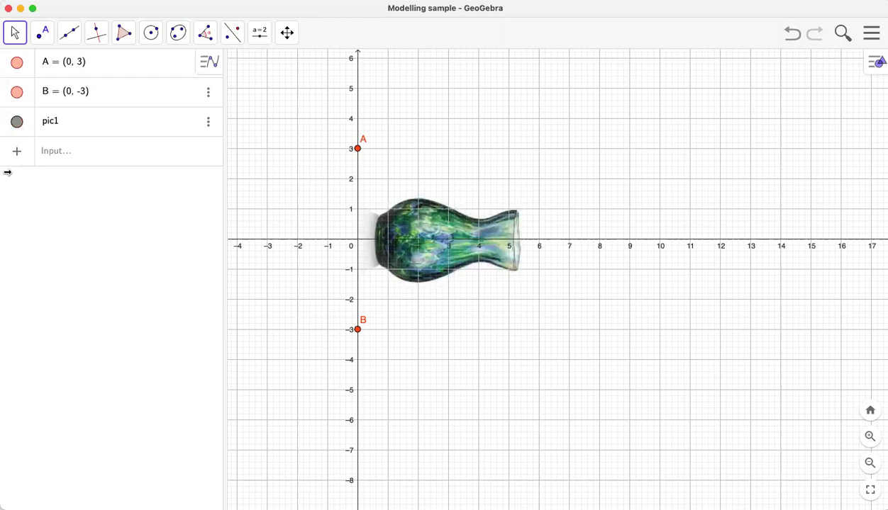
- Plot points on the axis near the base and along the vase's upper outline at about (0.5, 0), (0.67, 0.65), (0.96, 0.88) and (1.74, 1.29)
{"action": "left_click", "coordinate": [46, 43]}
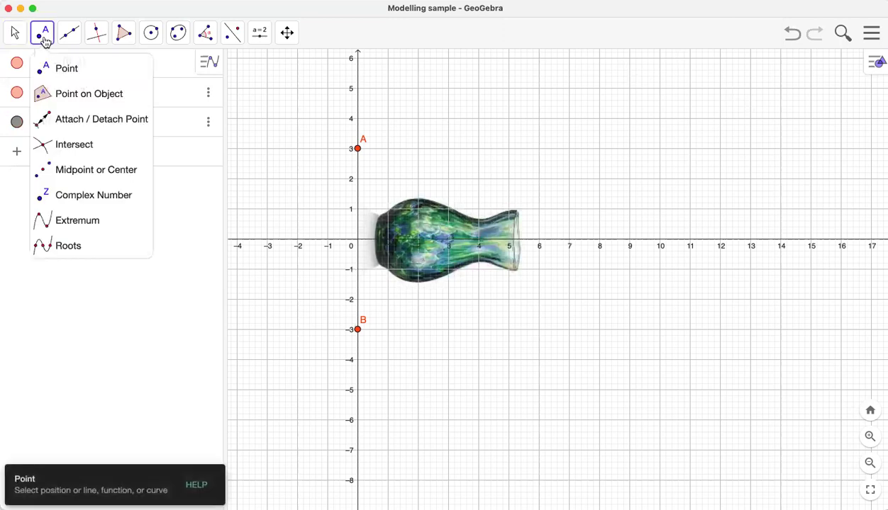
{"action": "left_click", "coordinate": [81, 74]}
{"action": "scroll", "coordinate": [360, 247], "scroll_direction": "up", "scroll_amount": 1}
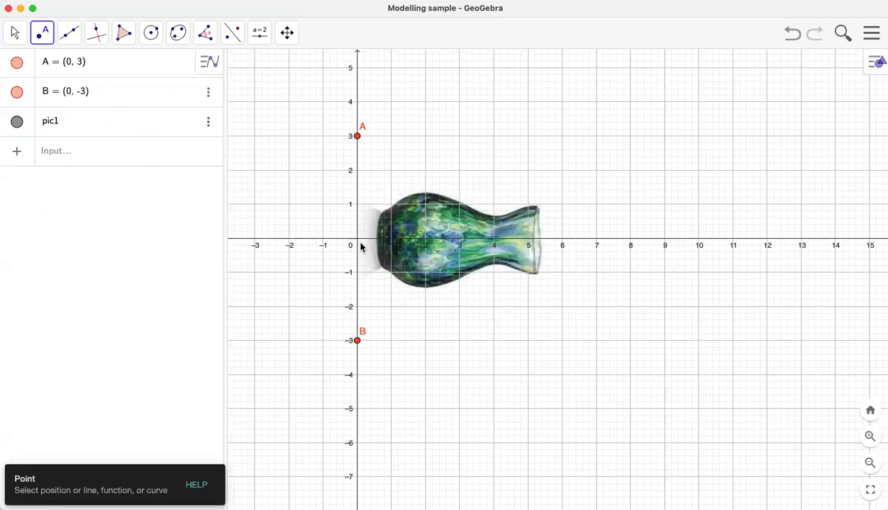
{"action": "scroll", "coordinate": [360, 247], "scroll_direction": "up", "scroll_amount": 5}
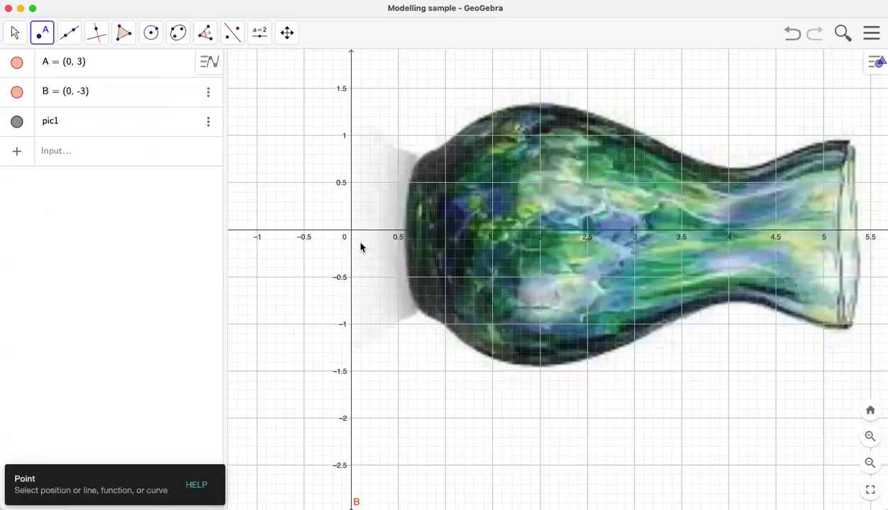
{"action": "left_click", "coordinate": [398, 229]}
{"action": "left_click", "coordinate": [414, 168]}
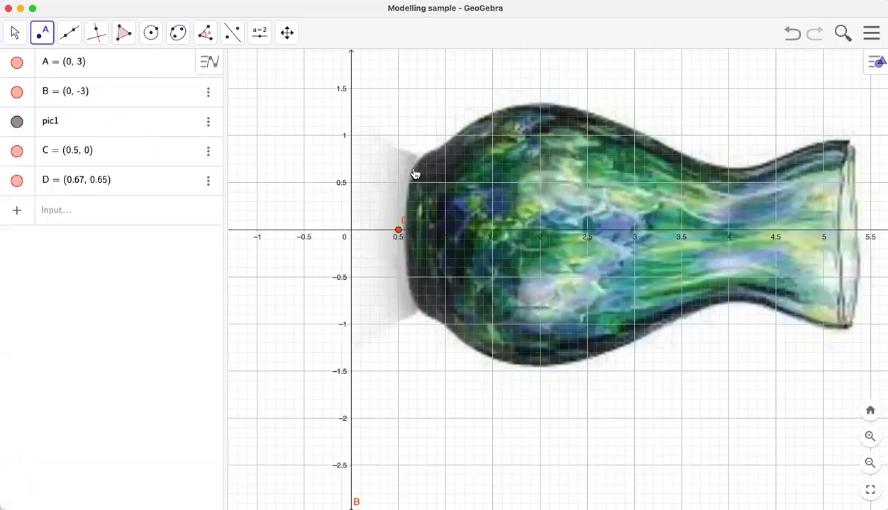
{"action": "left_click", "coordinate": [442, 147]}
{"action": "left_click", "coordinate": [515, 108]}
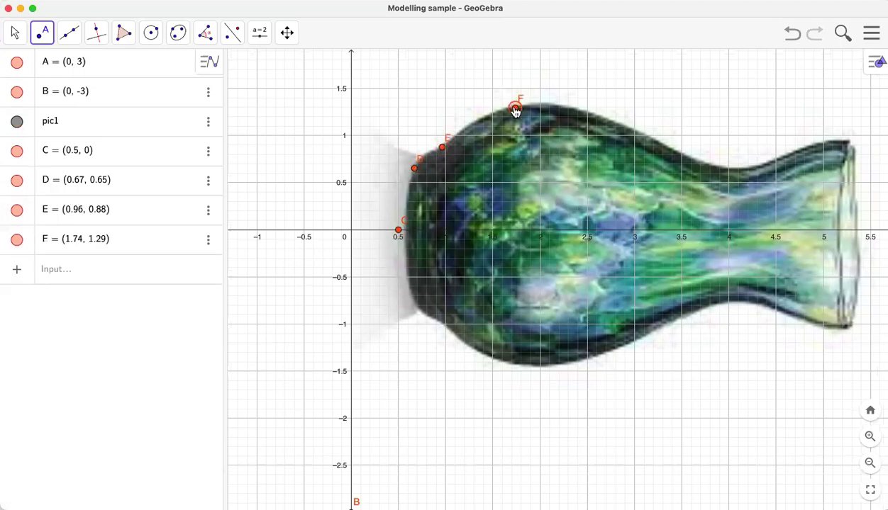
- Continue the upper outline to the rim with points at about (2.74, 1.19), (3.63, 0.76), (4.16, 0.67), (4.79, 0.87) and (5.25, 0.95)
{"action": "left_click", "coordinate": [609, 118]}
{"action": "left_click", "coordinate": [693, 158]}
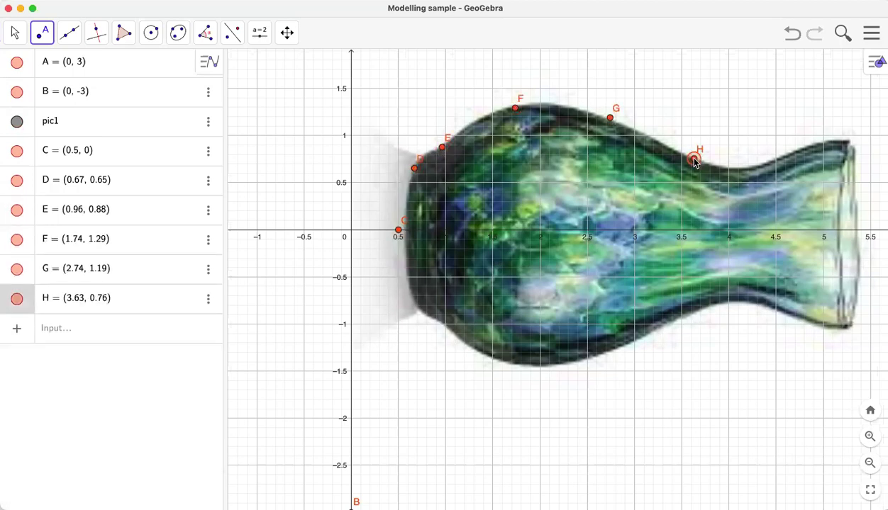
{"action": "left_click", "coordinate": [744, 166]}
{"action": "left_click", "coordinate": [803, 148]}
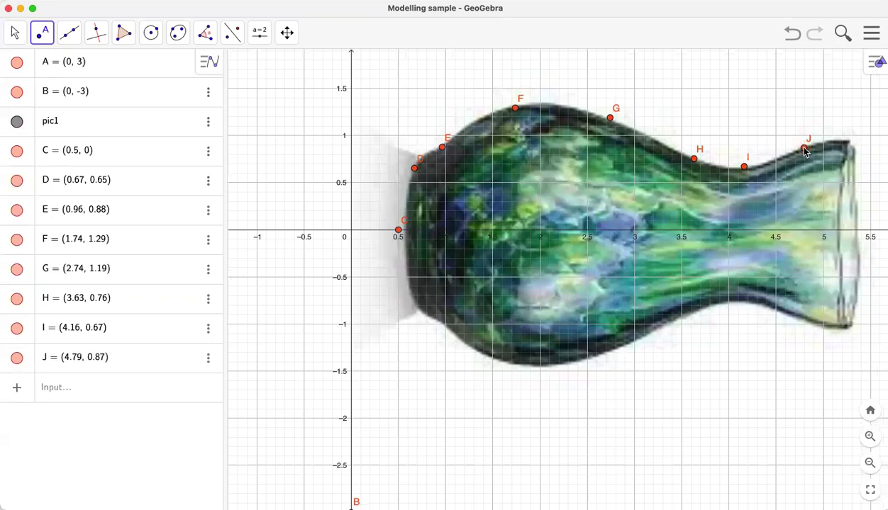
{"action": "left_click", "coordinate": [845, 144]}
- Begin a new FitPoly expression using the form with a list of points and a degree of polynomial
{"action": "scroll", "coordinate": [847, 145], "scroll_direction": "down", "scroll_amount": 5}
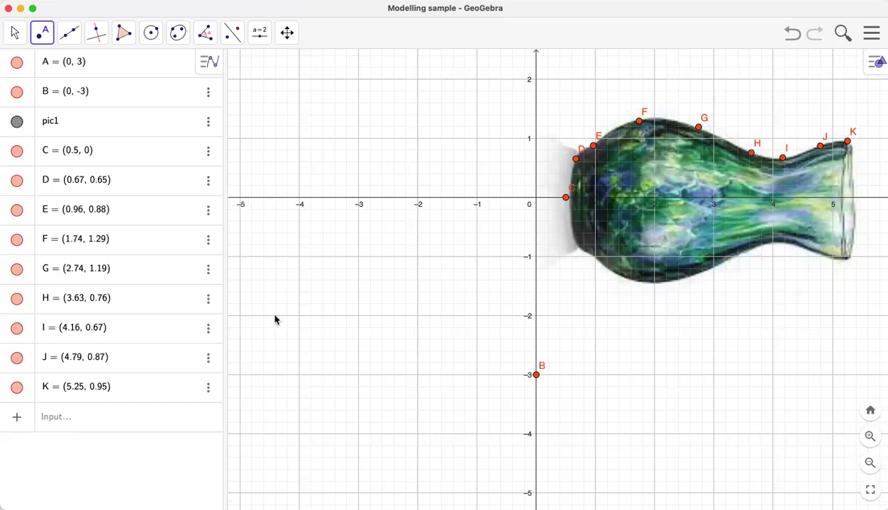
{"action": "left_click", "coordinate": [63, 422]}
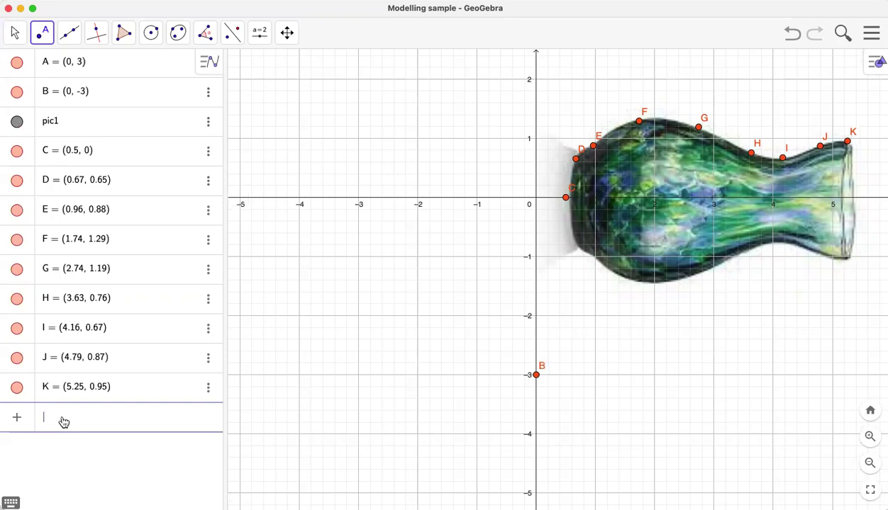
{"action": "type", "text": "fit"}
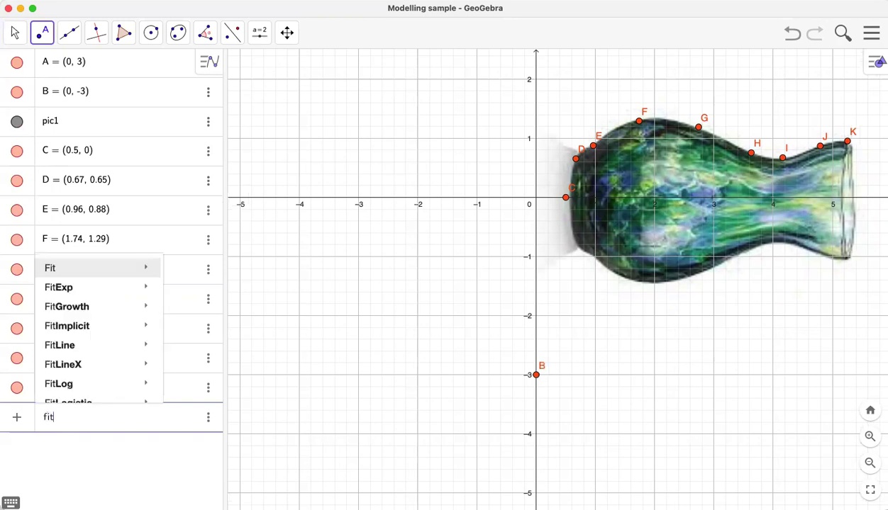
{"action": "key", "text": "BackSpace"}
{"action": "key", "text": "BackSpace"}
{"action": "key", "text": "BackSpace"}
{"action": "type", "text": "FitPoly"}
{"action": "mouse_move", "coordinate": [65, 469]}
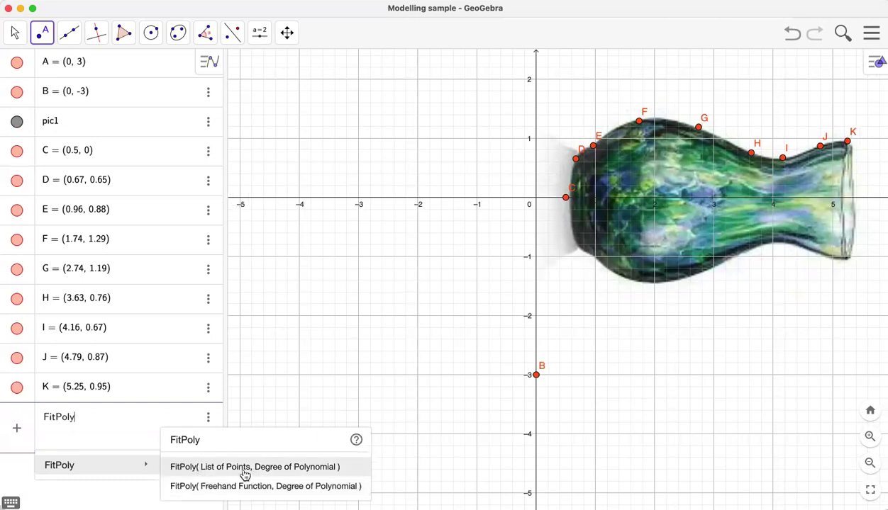
{"action": "left_click", "coordinate": [307, 470]}
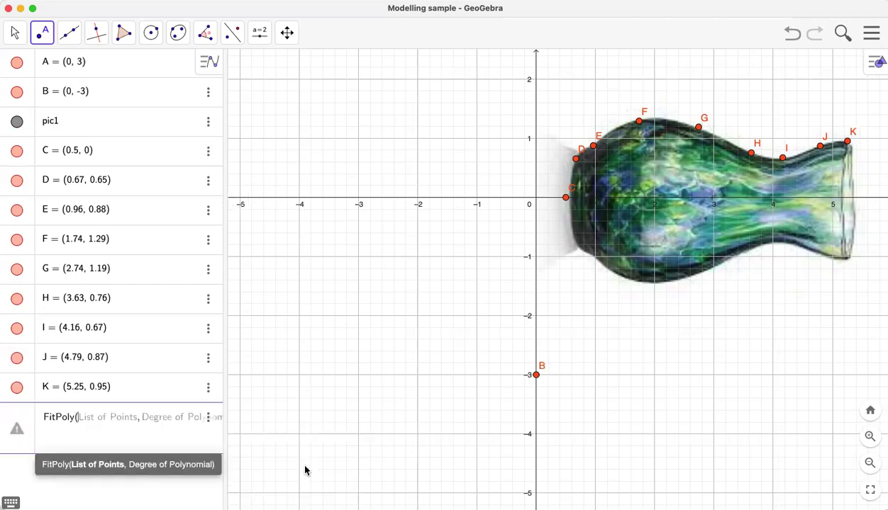
- Complete the polynomial fit with the point list {C, D, E, F, G, H, I, J, K} and the variable degree n
{"action": "type", "text": "{"}
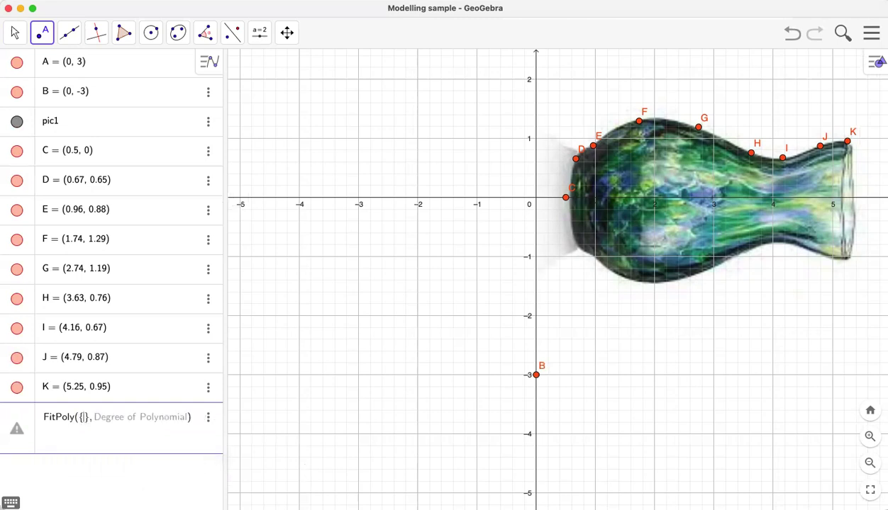
{"action": "type", "text": "C, D"}
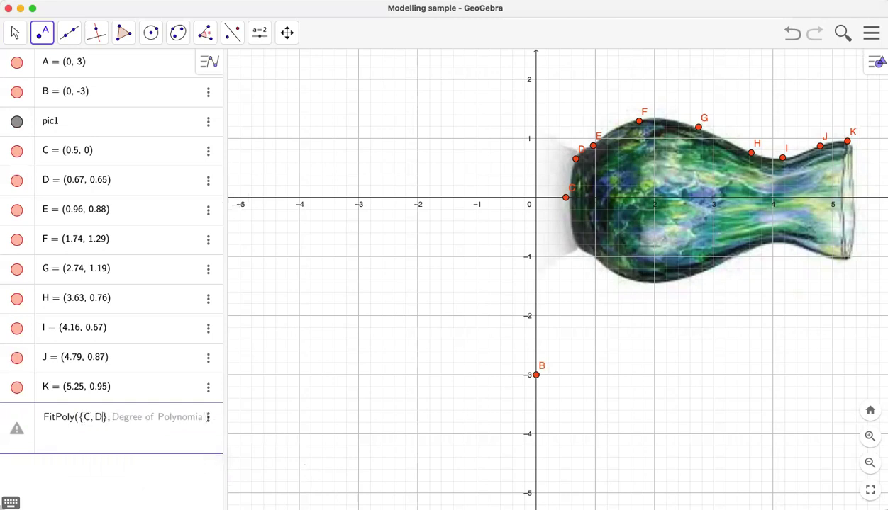
{"action": "type", "text": ", E, "}
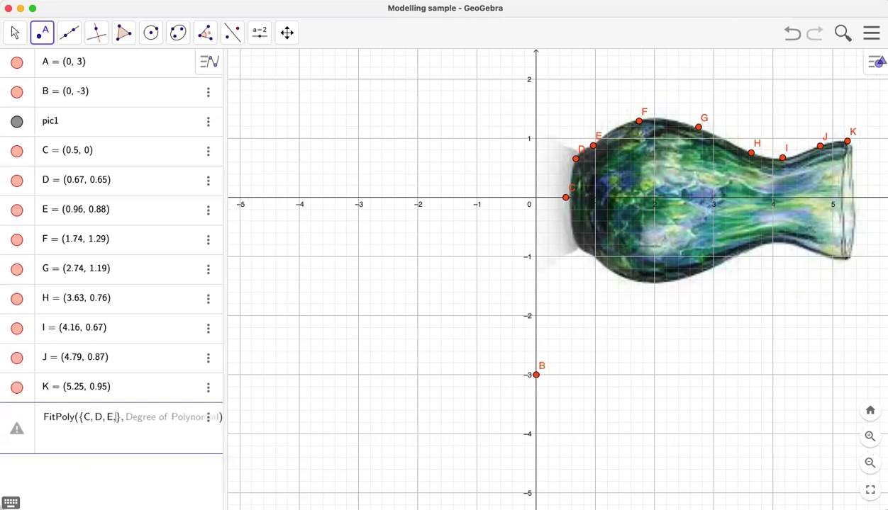
{"action": "type", "text": "F, G, G"}
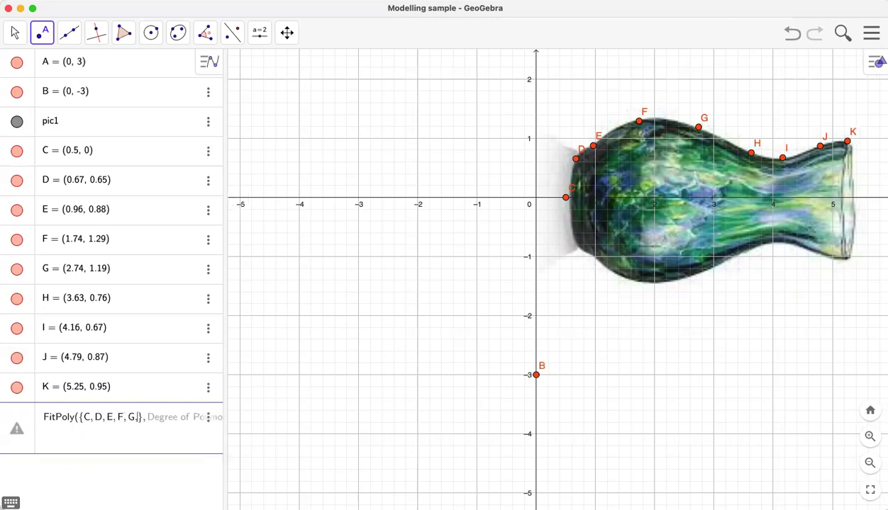
{"action": "key", "text": "BackSpace"}
{"action": "type", "text": "H, I"}
{"action": "type", "text": ", J, "}
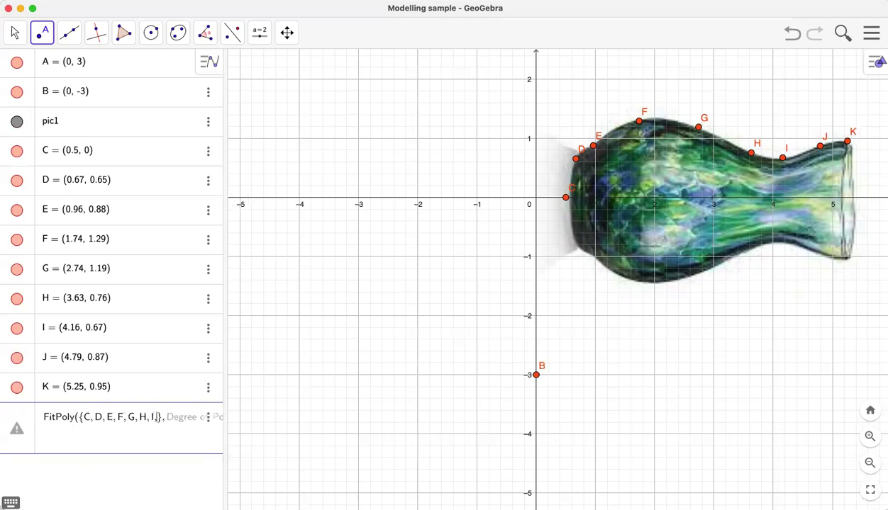
{"action": "type", "text": "K"}
{"action": "key", "text": "Right"}
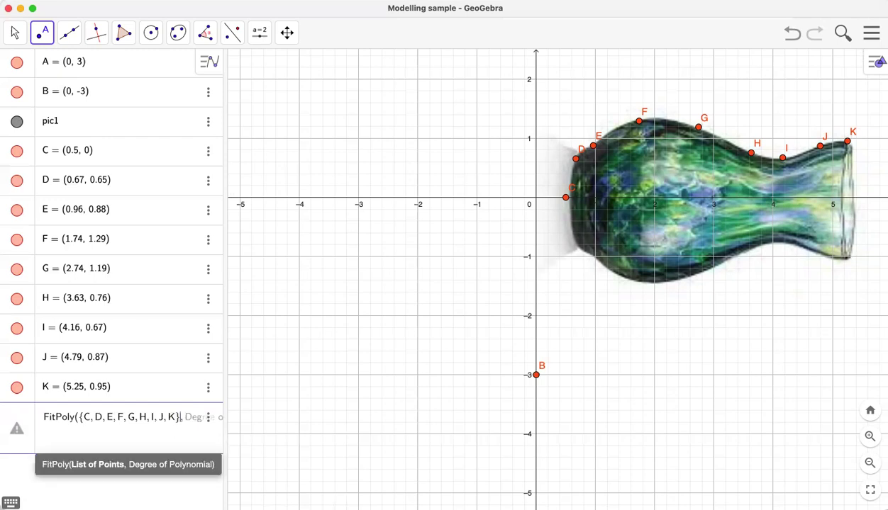
{"action": "key", "text": "Right"}
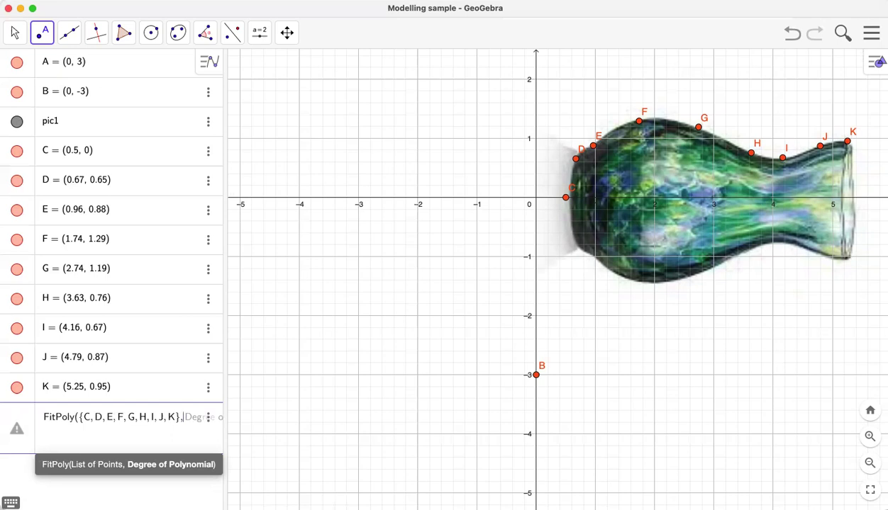
{"action": "type", "text": "n"}
{"action": "key", "text": "Return"}
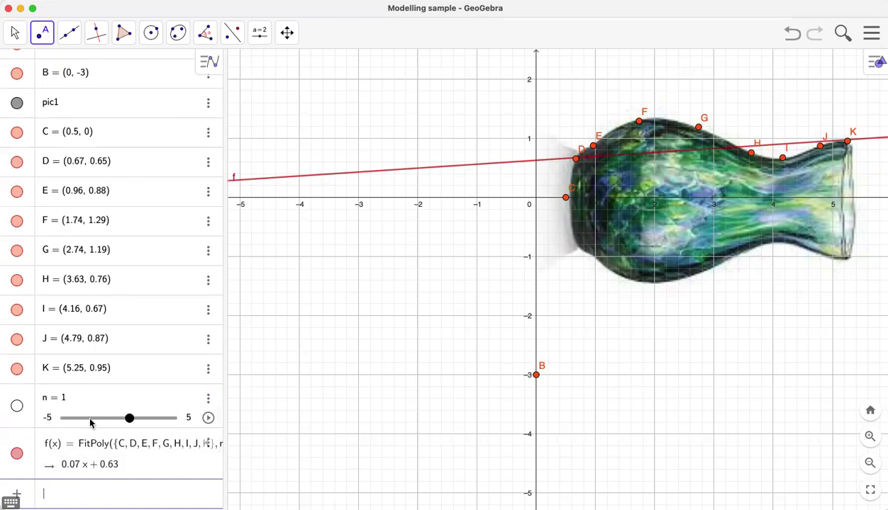
- Set the slider for n to range from 1 to 20 with a step of 1
{"action": "left_click", "coordinate": [48, 419]}
{"action": "left_click", "coordinate": [72, 423]}
{"action": "key", "text": "BackSpace"}
{"action": "key", "text": "BackSpace"}
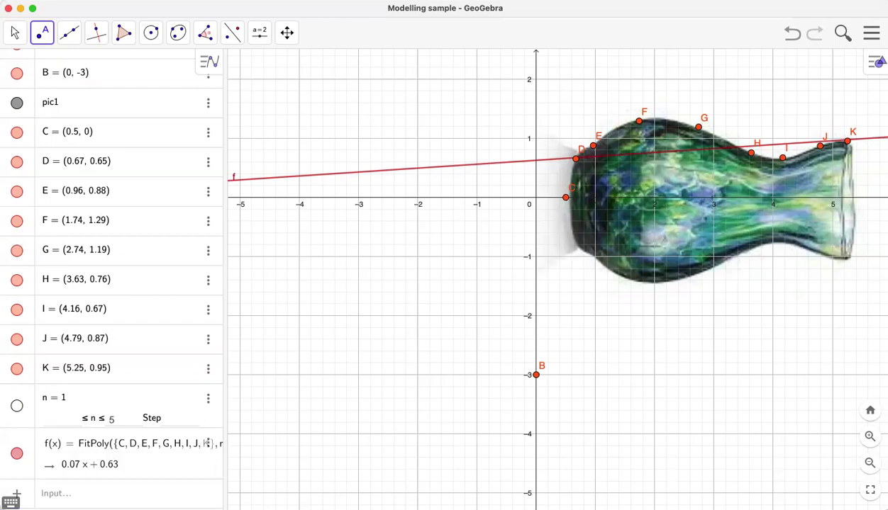
{"action": "type", "text": "1"}
{"action": "key", "text": "Tab"}
{"action": "type", "text": "201"}
{"action": "key", "text": "Return"}
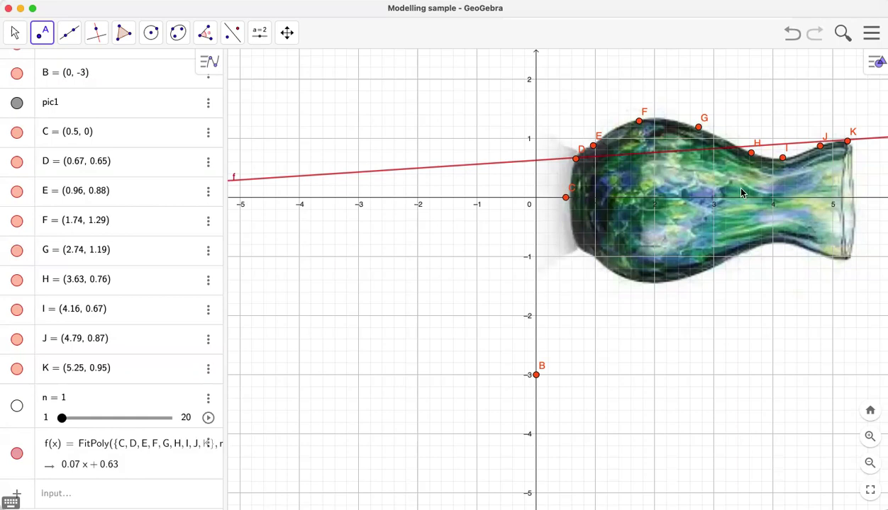
- Reset the view, compare the fitted curve at degrees 2, 6 and 3, and leave n set to 6
{"action": "left_click", "coordinate": [869, 410]}
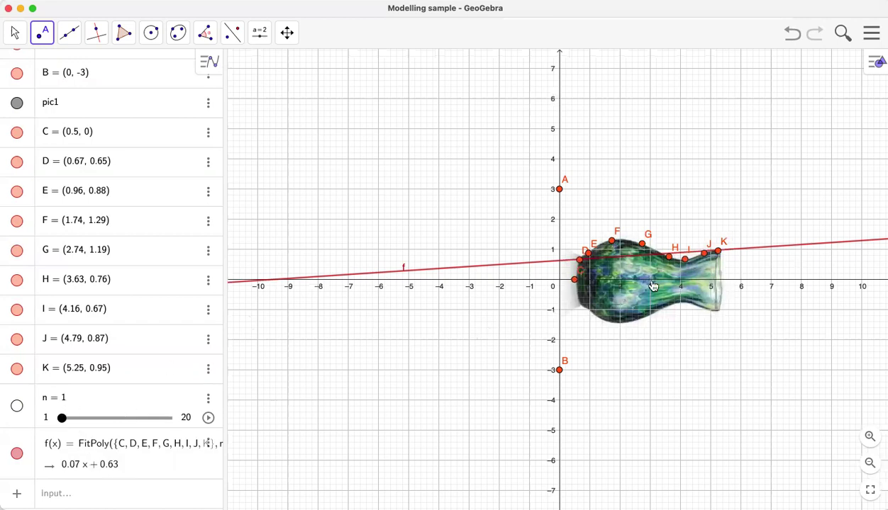
{"action": "left_click_drag", "start_coordinate": [62, 419], "coordinate": [67, 419]}
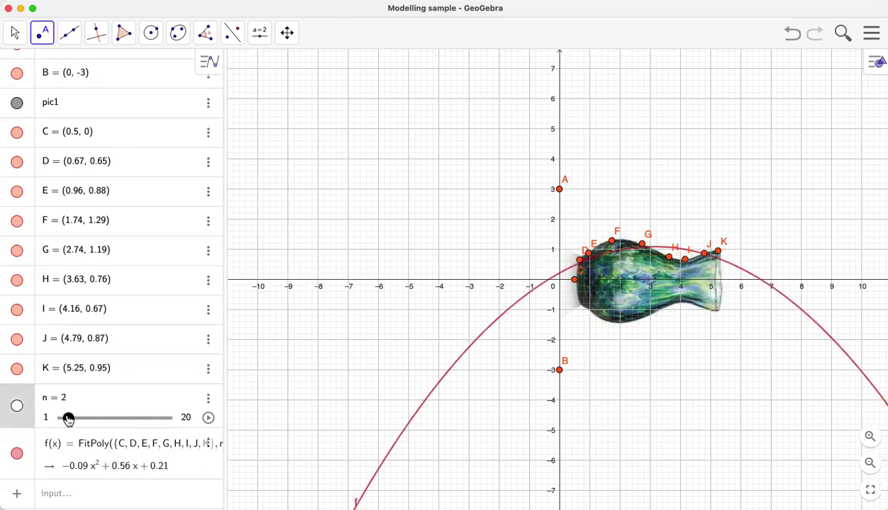
{"action": "left_click_drag", "start_coordinate": [67, 419], "coordinate": [91, 419]}
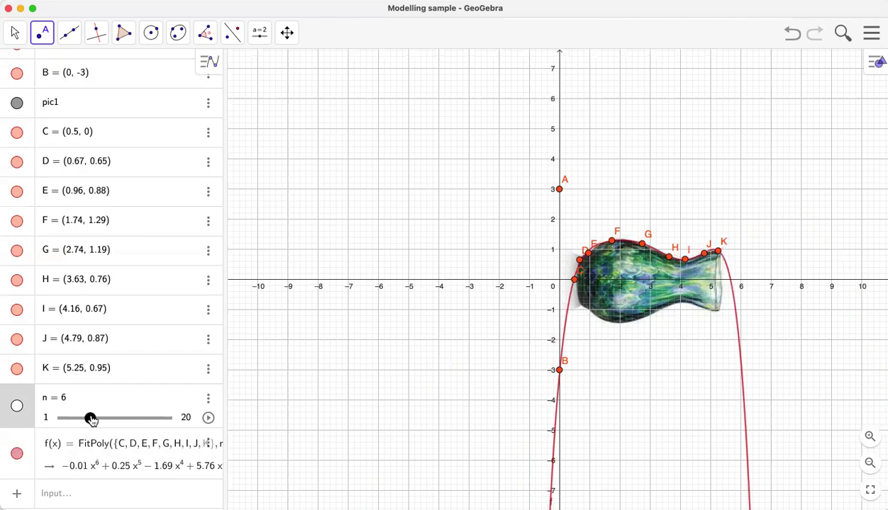
{"action": "left_click_drag", "start_coordinate": [92, 420], "coordinate": [73, 420]}
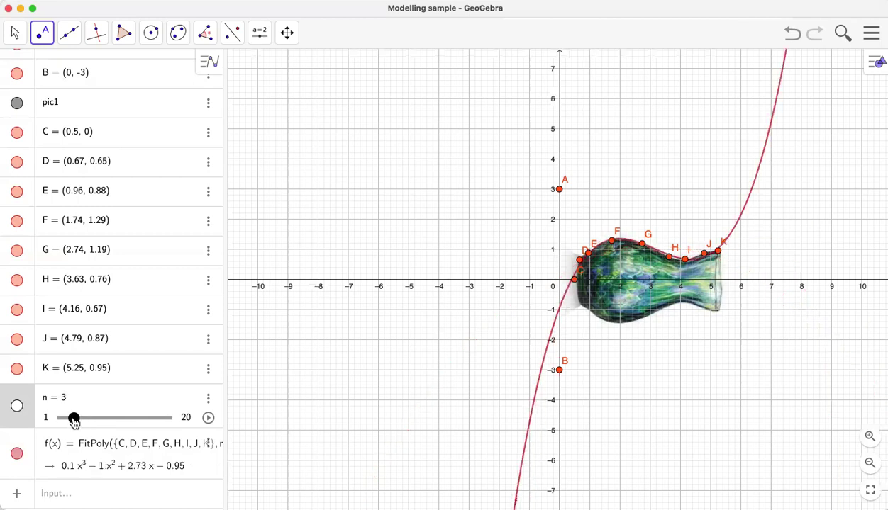
{"action": "left_click_drag", "start_coordinate": [74, 420], "coordinate": [90, 422]}
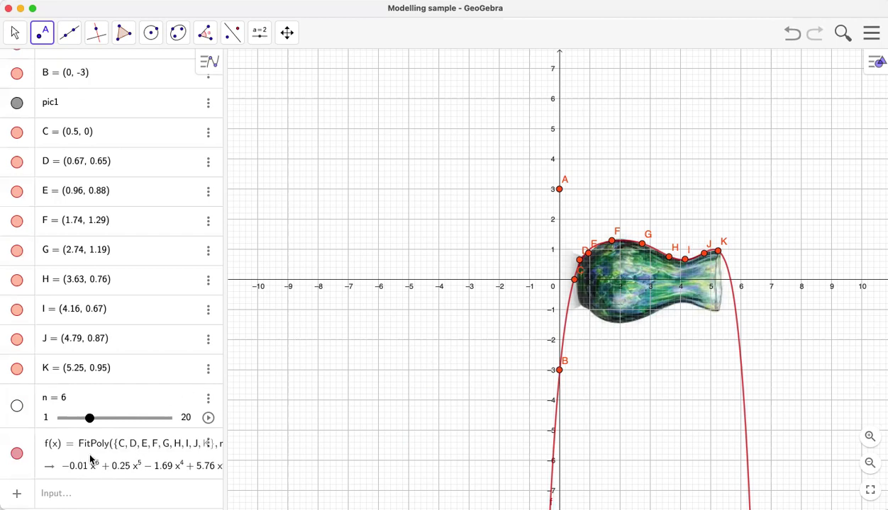
- Widen the algebra list and begin a Function expression using the form with function, start x-value and end x-value
{"action": "left_click_drag", "start_coordinate": [224, 385], "coordinate": [280, 385]}
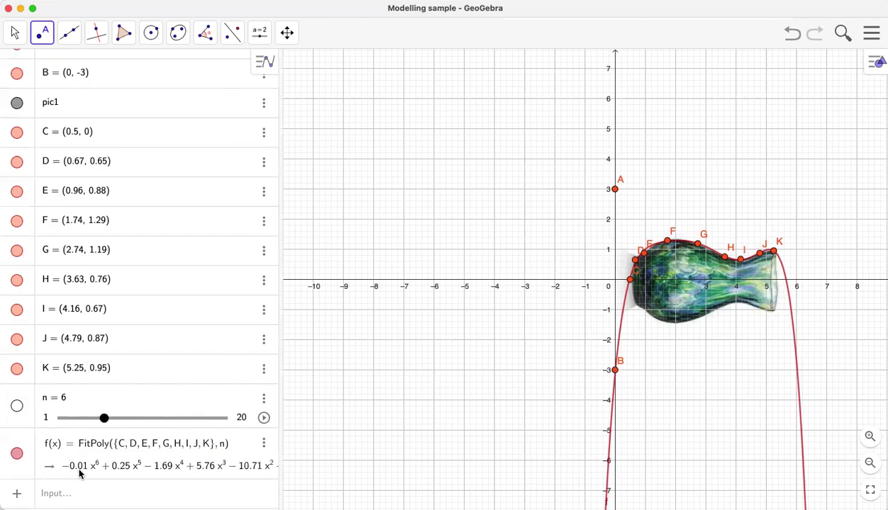
{"action": "left_click", "coordinate": [159, 492]}
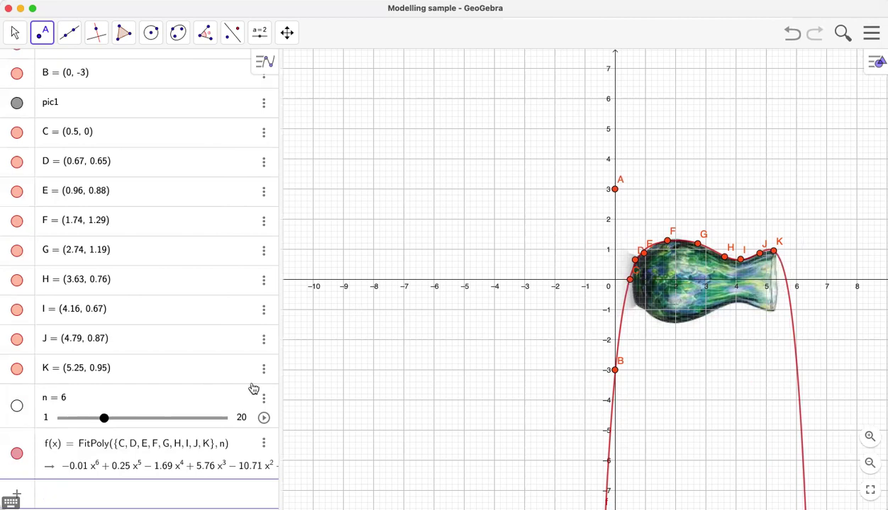
{"action": "left_click", "coordinate": [140, 483]}
{"action": "type", "text": "Fun"}
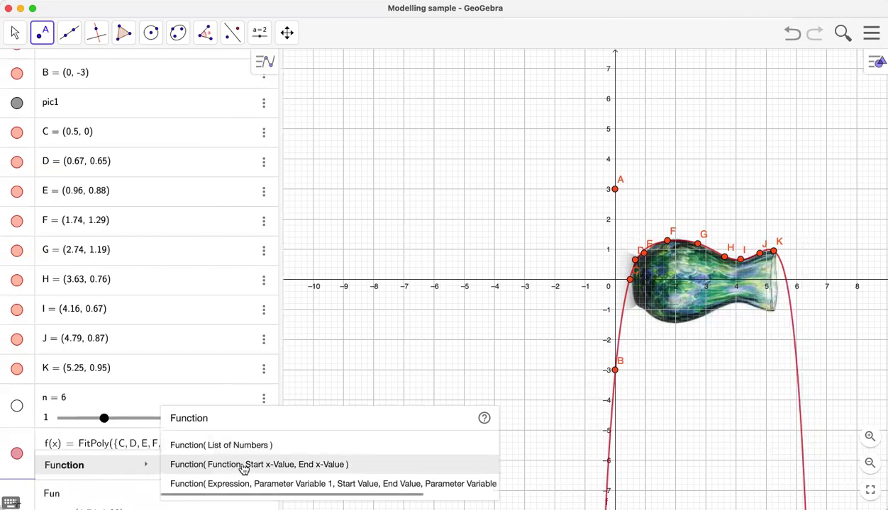
{"action": "left_click", "coordinate": [296, 469]}
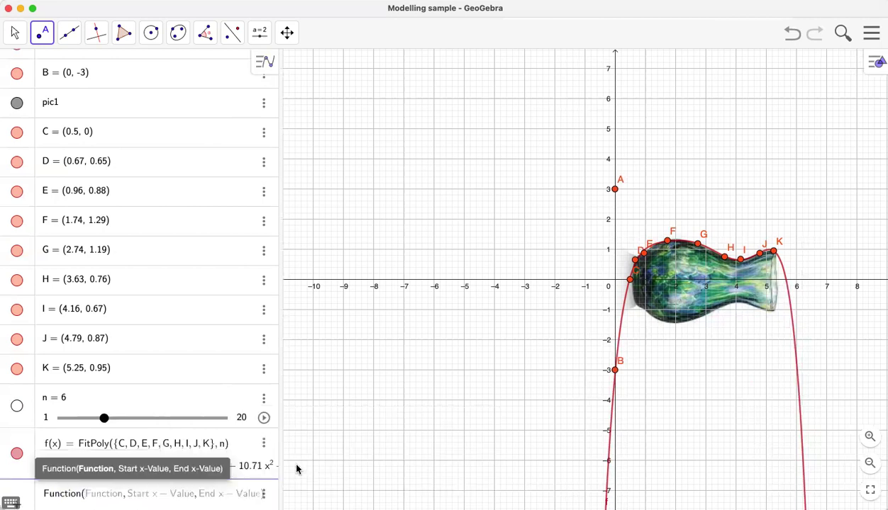
- Complete the restricted function with f as the function, x(C) as the start and x(K) as the end
{"action": "type", "text": "f"}
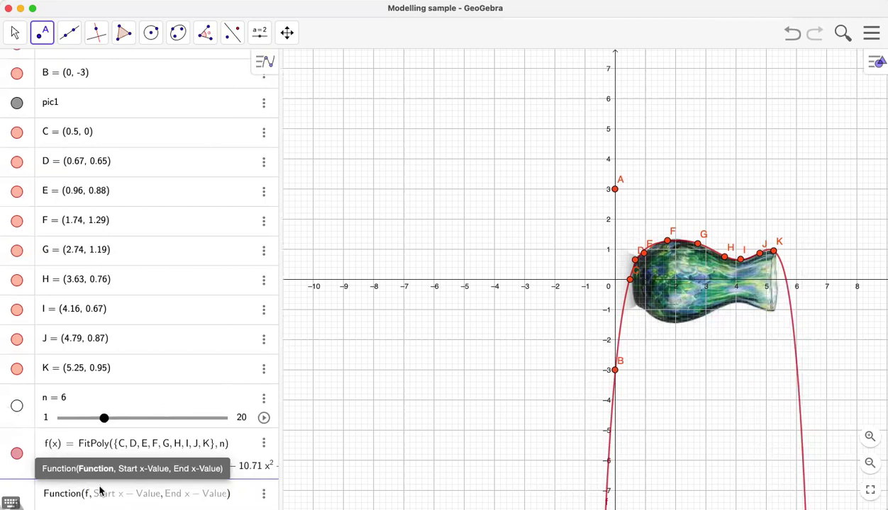
{"action": "key", "text": "Right"}
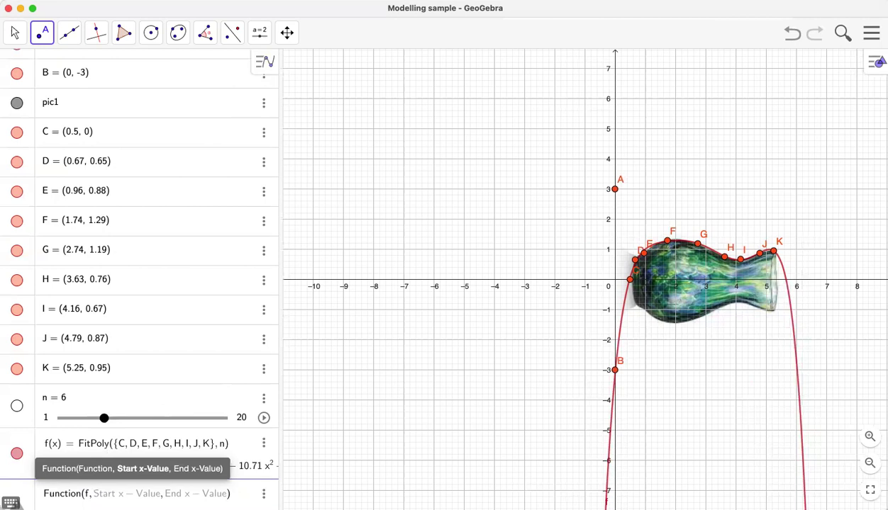
{"action": "type", "text": "X"}
{"action": "key", "text": "BackSpace"}
{"action": "type", "text": "x("}
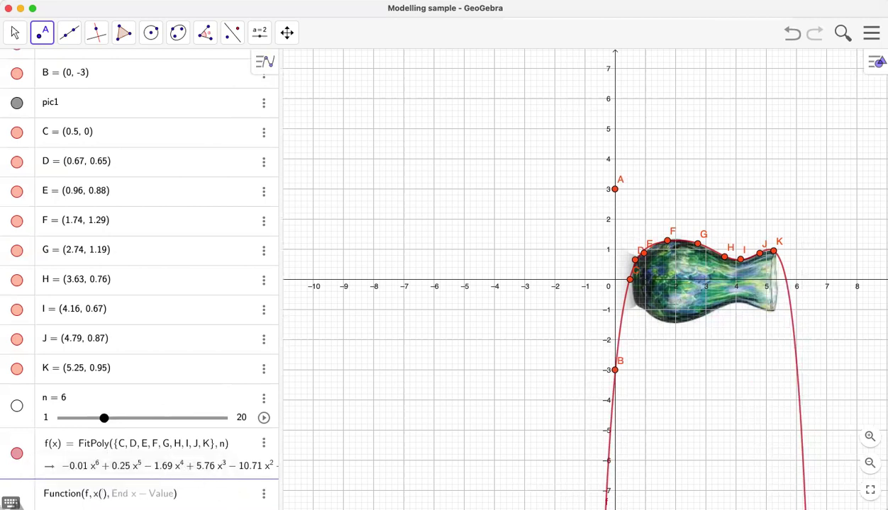
{"action": "type", "text": "C"}
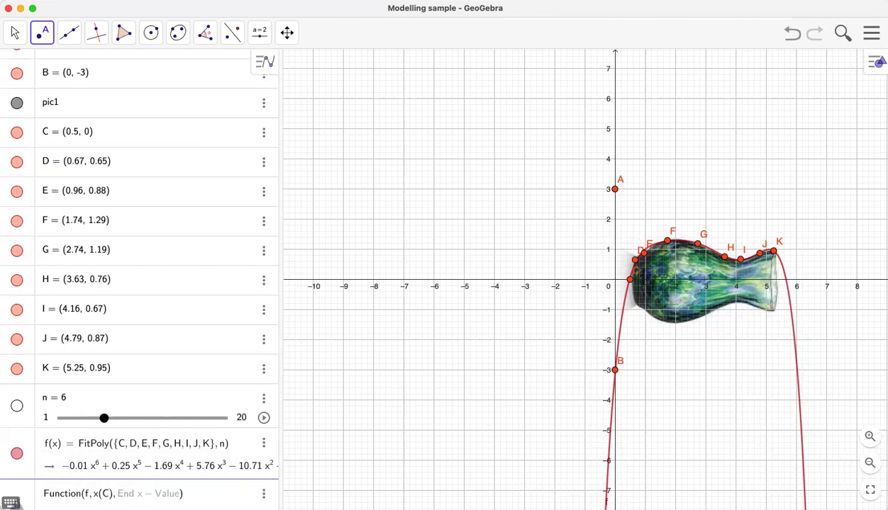
{"action": "key", "text": "Right"}
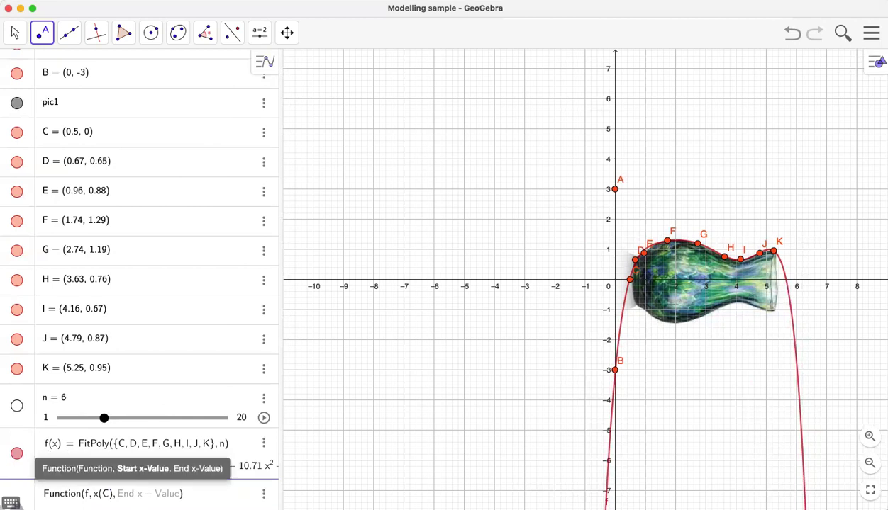
{"action": "key", "text": "Right"}
{"action": "type", "text": "x(K"}
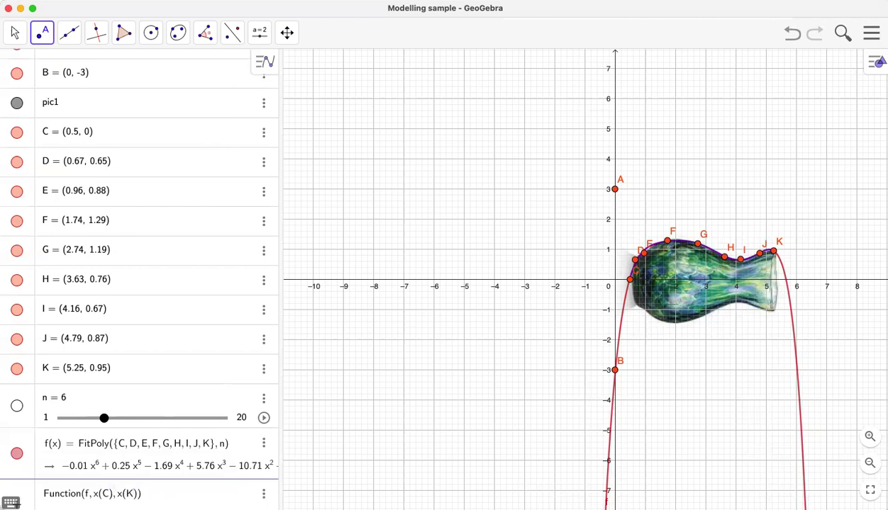
{"action": "key", "text": "Return"}
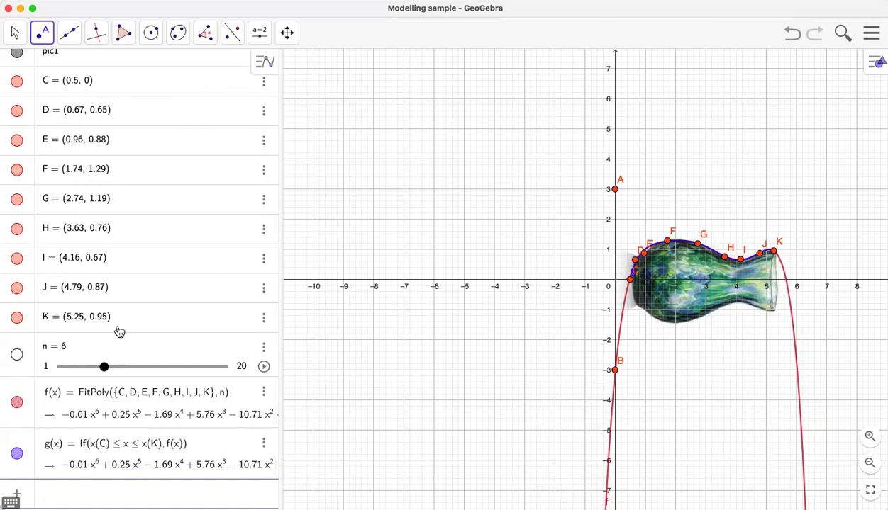
- Compare the graph with and without the full polynomial f(x), and leave f(x) hidden
{"action": "left_click", "coordinate": [17, 405]}
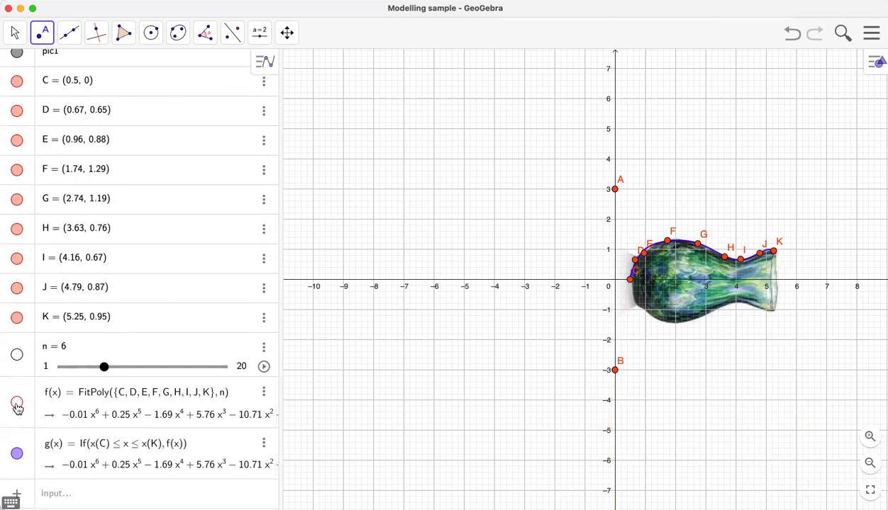
{"action": "left_click", "coordinate": [17, 404]}
{"action": "left_click", "coordinate": [17, 404]}
- Rotate the restricted curve g by a variable angle k about xAxis, using the Rotate form with an axis of rotation
{"action": "left_click", "coordinate": [85, 494]}
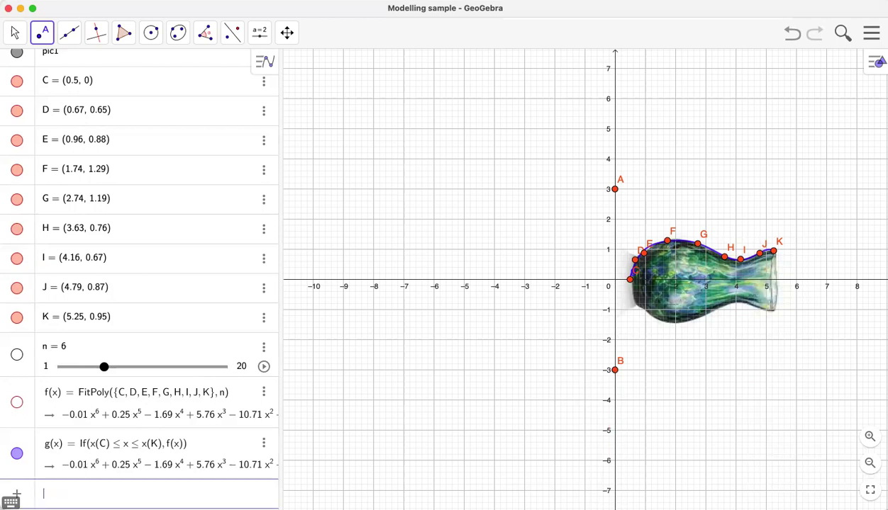
{"action": "type", "text": "Rota"}
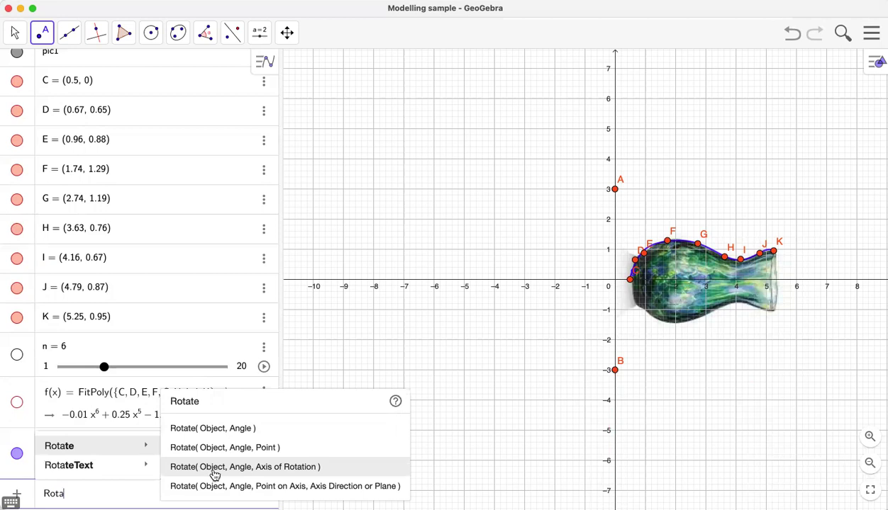
{"action": "left_click", "coordinate": [276, 475]}
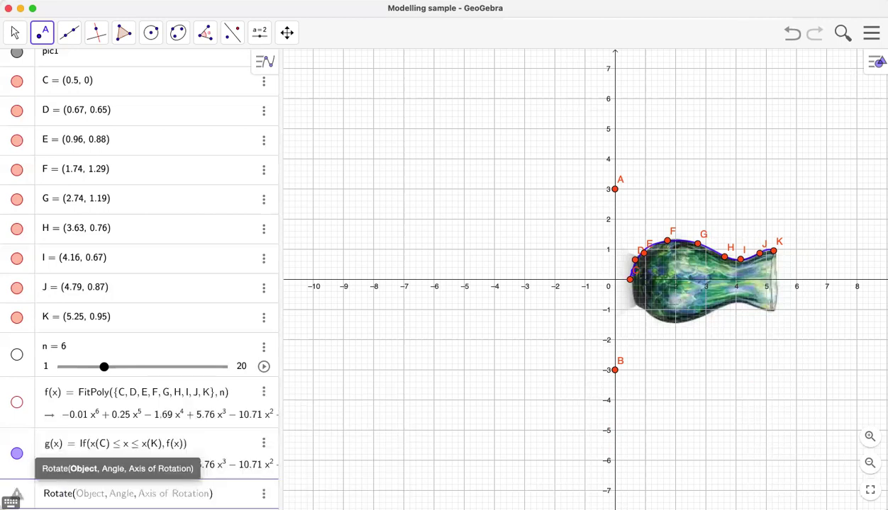
{"action": "type", "text": "g"}
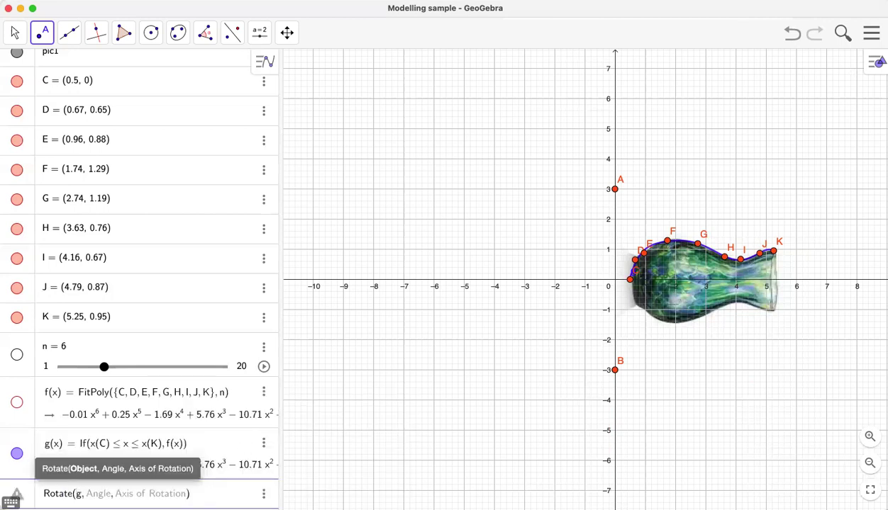
{"action": "type", "text": ","}
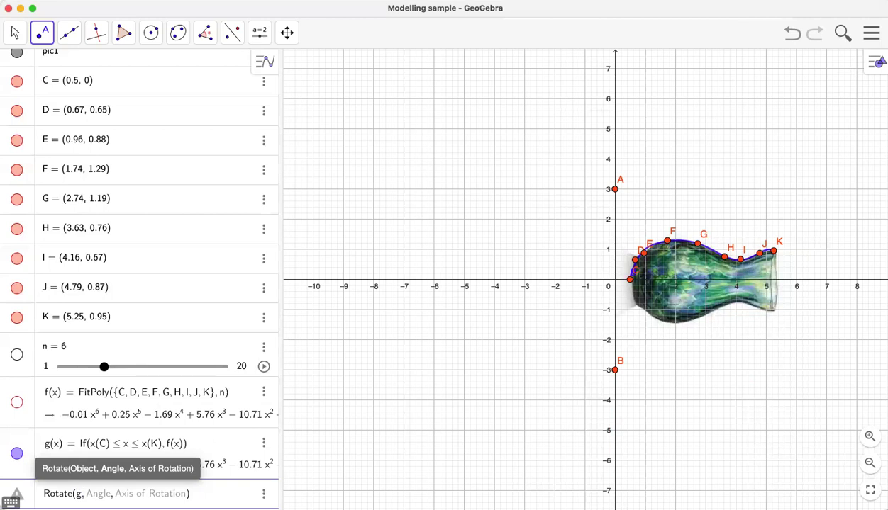
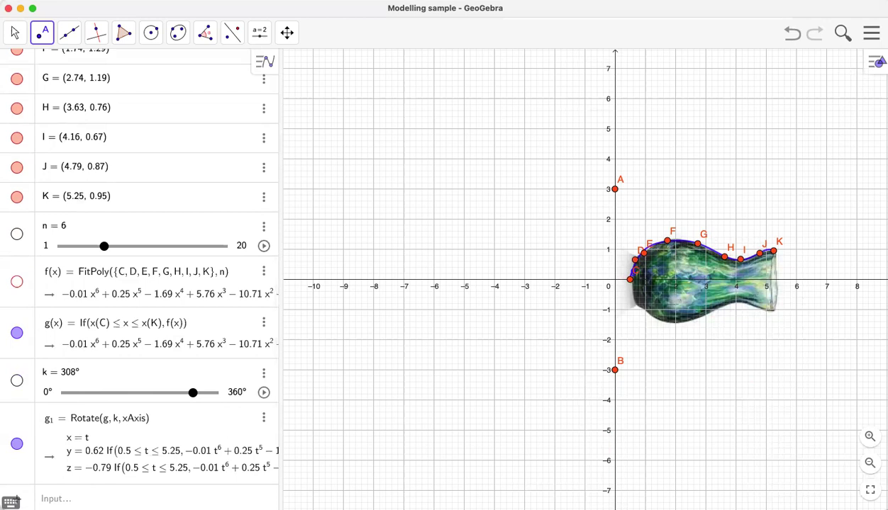
- Show the 3D Graphics view beside the 2D graphics and give the 2D view more width
{"action": "left_click", "coordinate": [871, 32]}
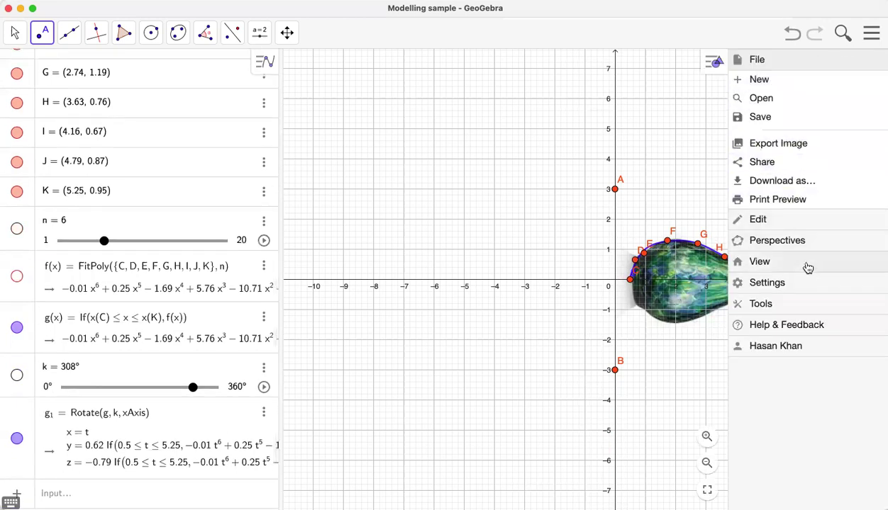
{"action": "left_click", "coordinate": [808, 265]}
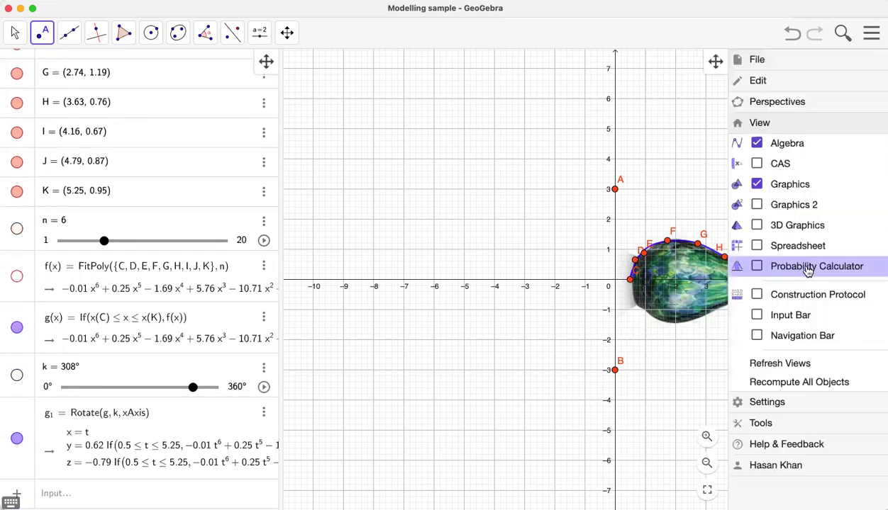
{"action": "left_click", "coordinate": [756, 224]}
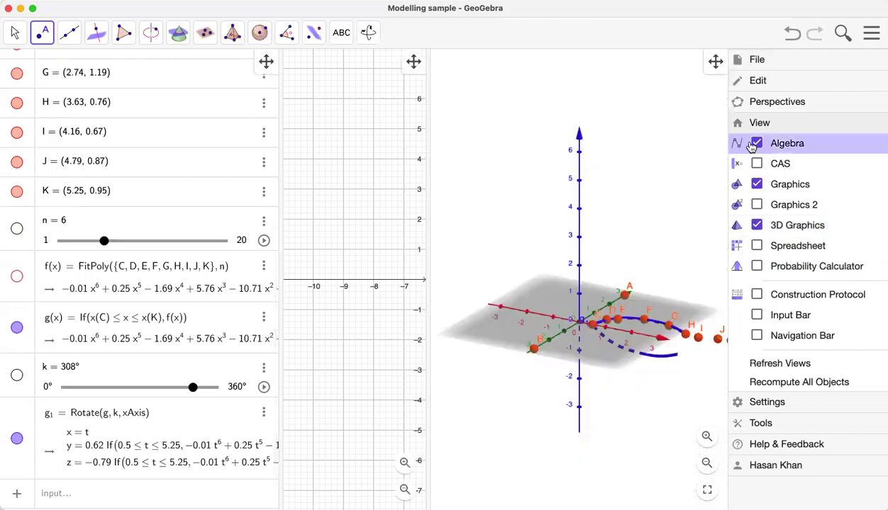
{"action": "left_click", "coordinate": [869, 34]}
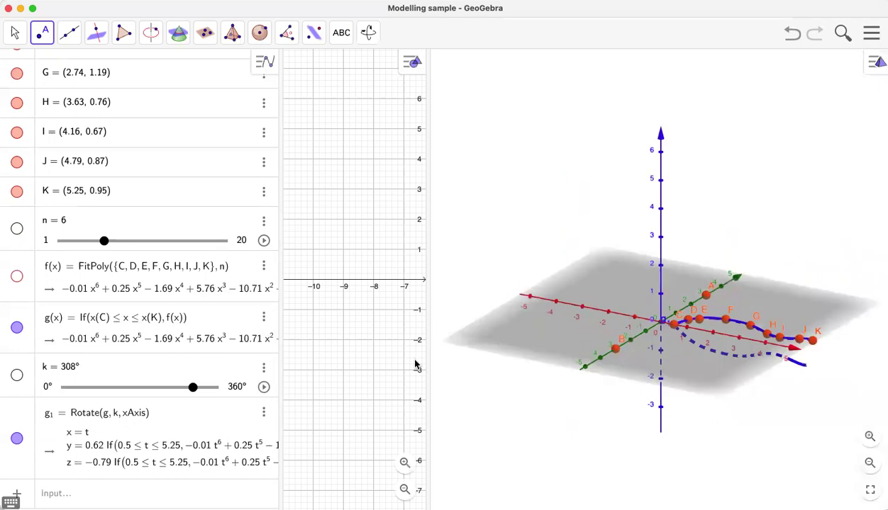
{"action": "left_click_drag", "start_coordinate": [426, 343], "coordinate": [541, 332]}
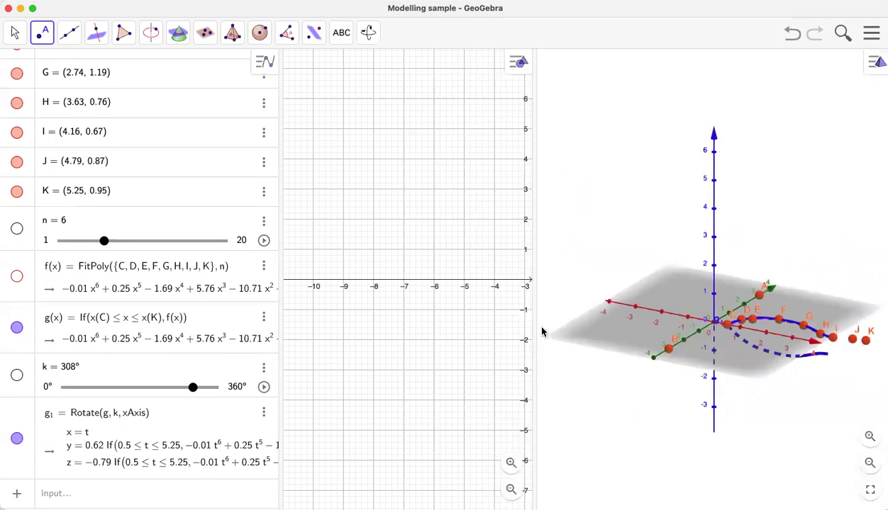
{"action": "left_click", "coordinate": [372, 423]}
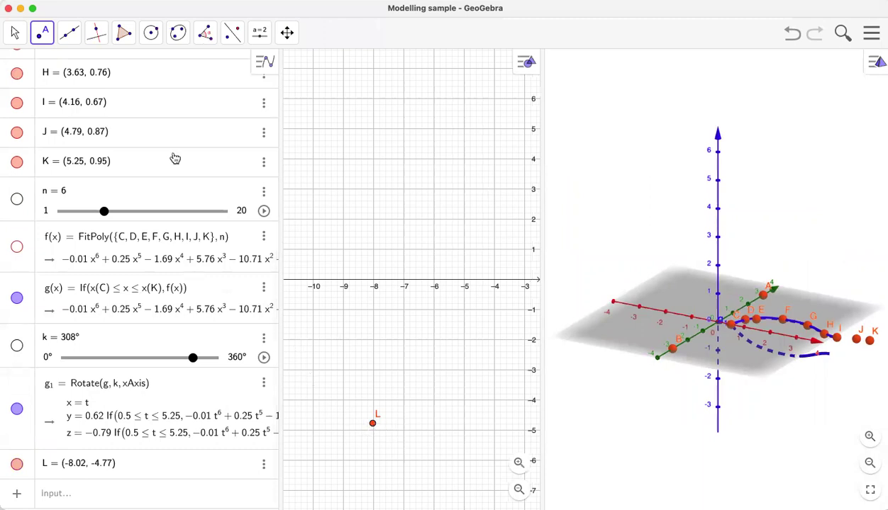
{"action": "left_click", "coordinate": [14, 33]}
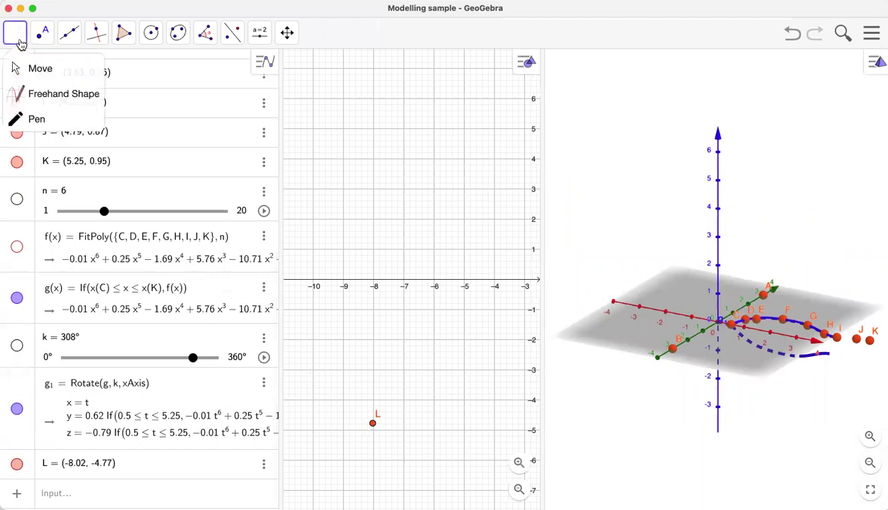
{"action": "left_click", "coordinate": [372, 423]}
{"action": "key", "text": "Delete"}
- Set the rotation angle k to 359° with its slider
{"action": "left_click_drag", "start_coordinate": [458, 390], "coordinate": [399, 363]}
{"action": "left_click", "coordinate": [519, 439]}
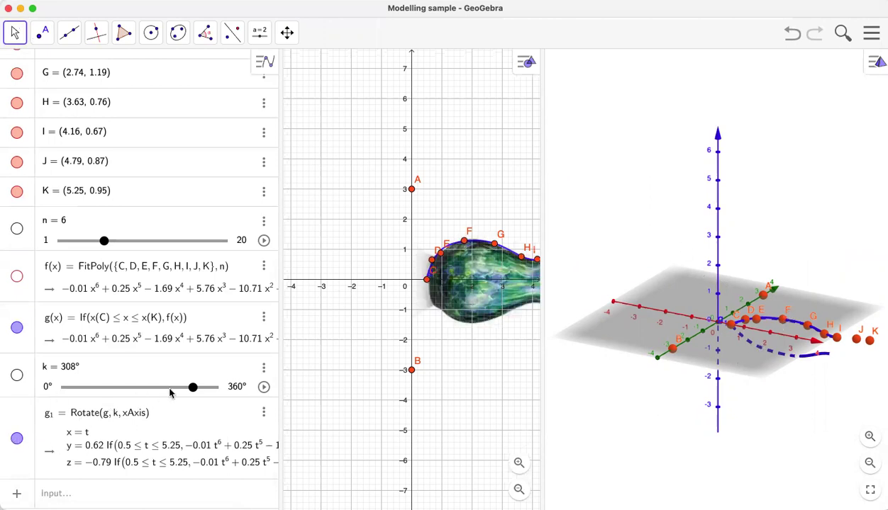
{"action": "left_click_drag", "start_coordinate": [192, 388], "coordinate": [221, 389]}
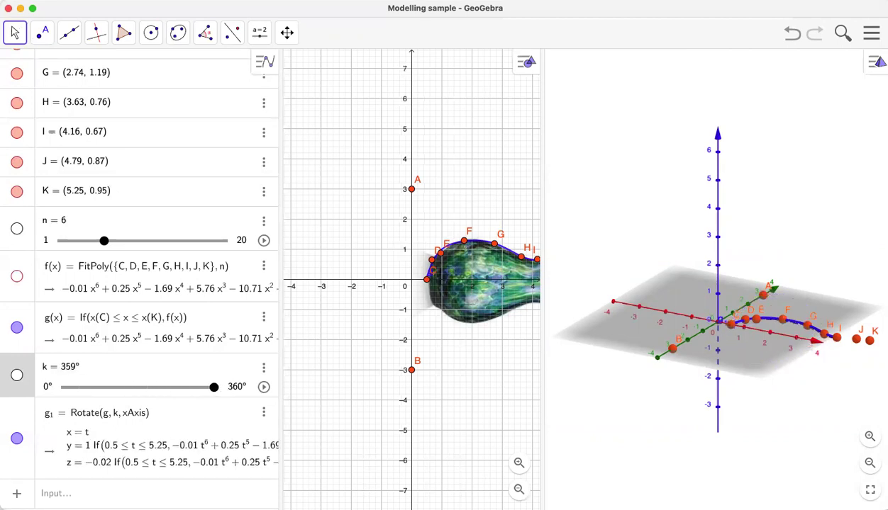
{"action": "mouse_move", "coordinate": [777, 409]}
{"action": "left_mouse_down"}
{"action": "mouse_move", "coordinate": [766, 409]}
{"action": "mouse_move", "coordinate": [780, 425]}
{"action": "mouse_move", "coordinate": [783, 416]}
{"action": "left_mouse_up"}
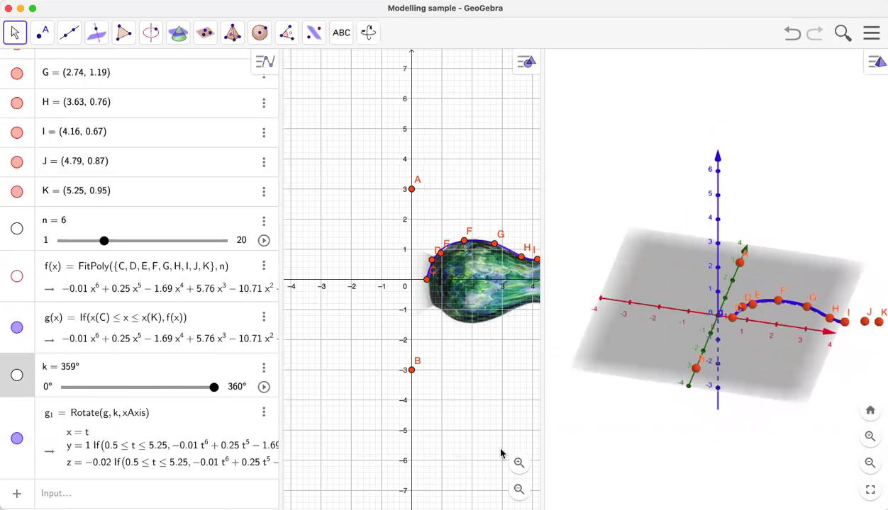
{"action": "left_click_drag", "start_coordinate": [426, 420], "coordinate": [385, 416]}
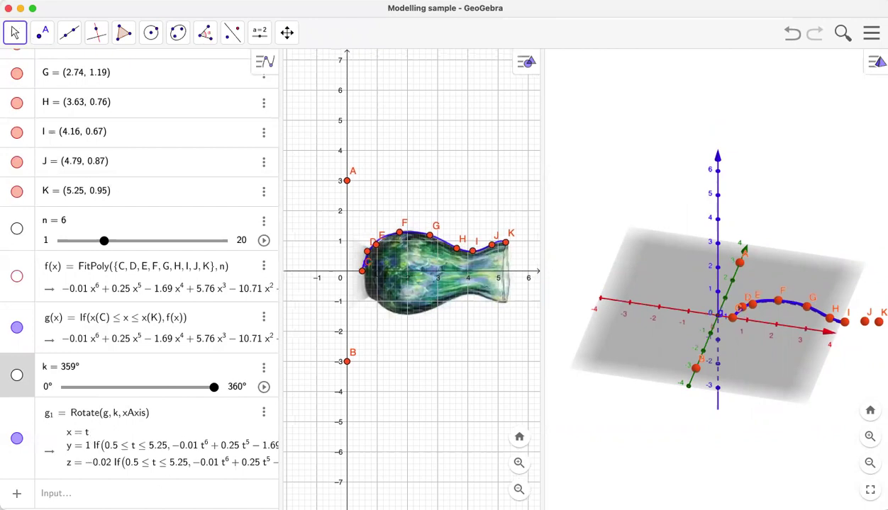
- Create the surface of revolution Surface(g, k, xAxis), using the Surface form with a curve, an angle and a line
{"action": "left_click", "coordinate": [44, 493]}
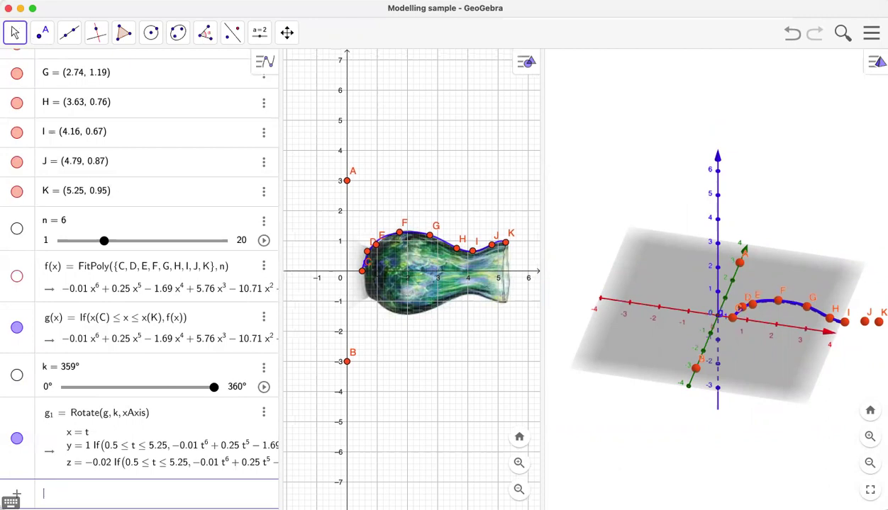
{"action": "type", "text": "Sur"}
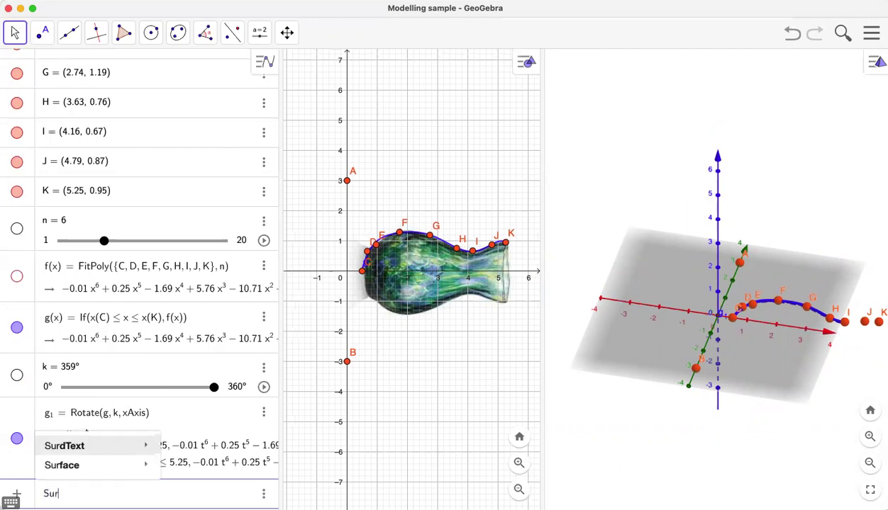
{"action": "mouse_move", "coordinate": [58, 473]}
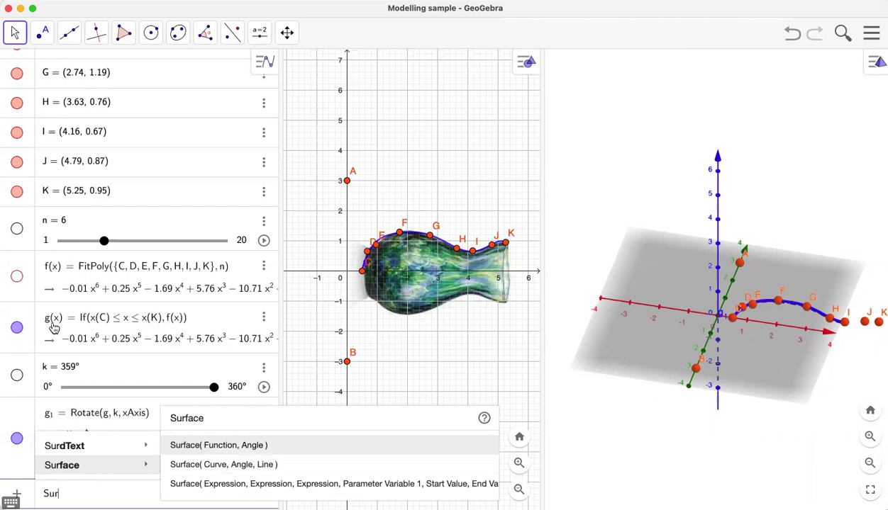
{"action": "left_click", "coordinate": [264, 465]}
{"action": "type", "text": "g, "}
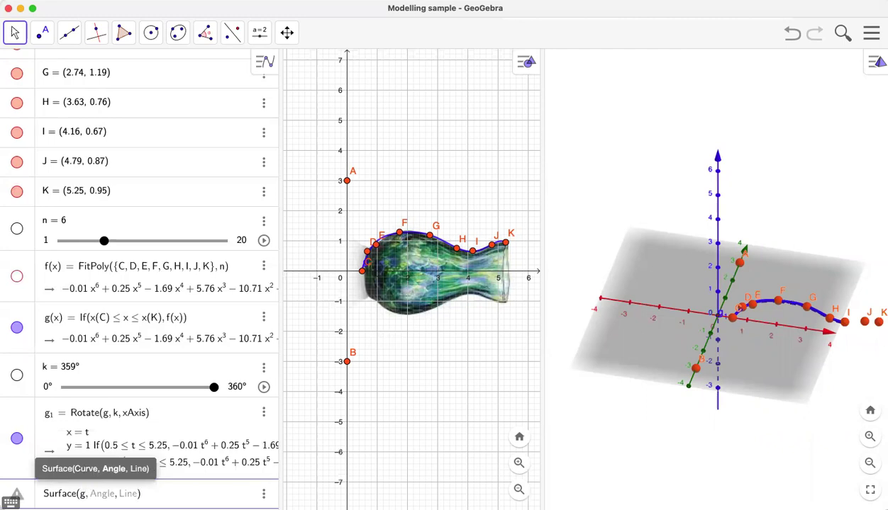
{"action": "type", "text": "k, "}
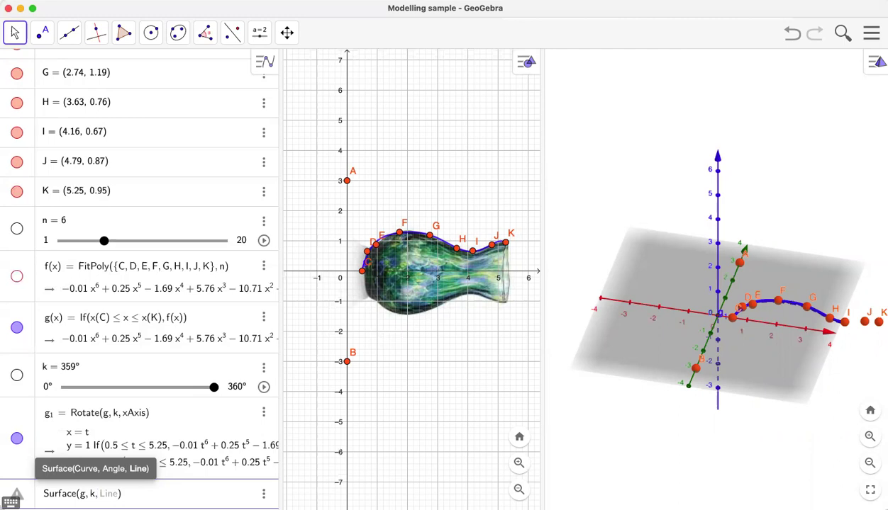
{"action": "type", "text": "xAxis"}
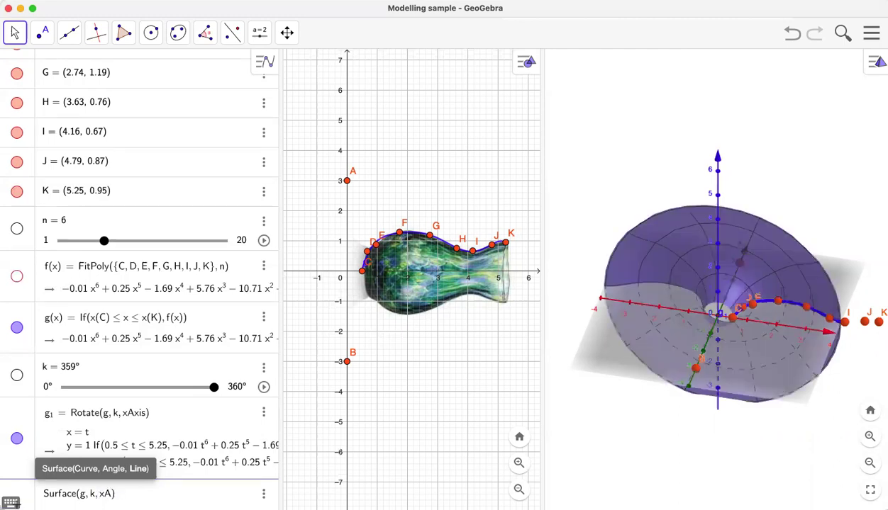
{"action": "key", "text": "Return"}
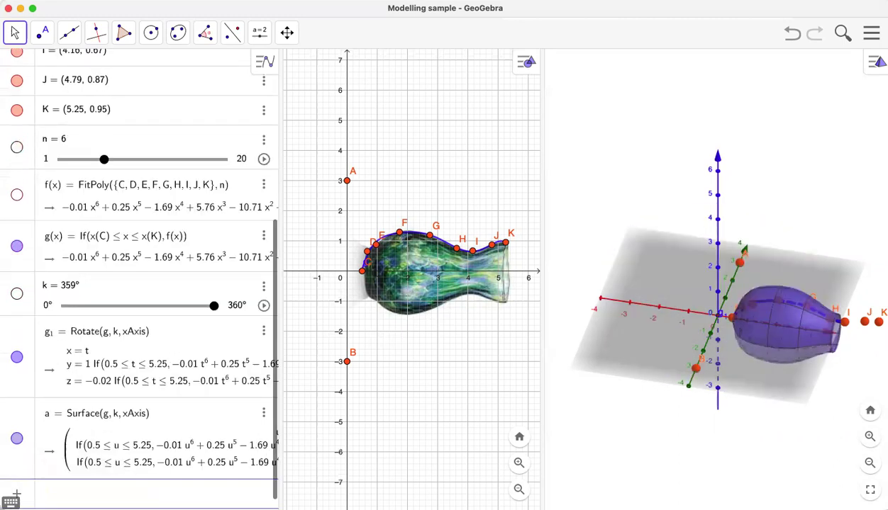
- Lower the angle k and animate it to watch the surface sweep around, stop the animation and set k back to 359°
{"action": "left_click_drag", "start_coordinate": [212, 310], "coordinate": [75, 312]}
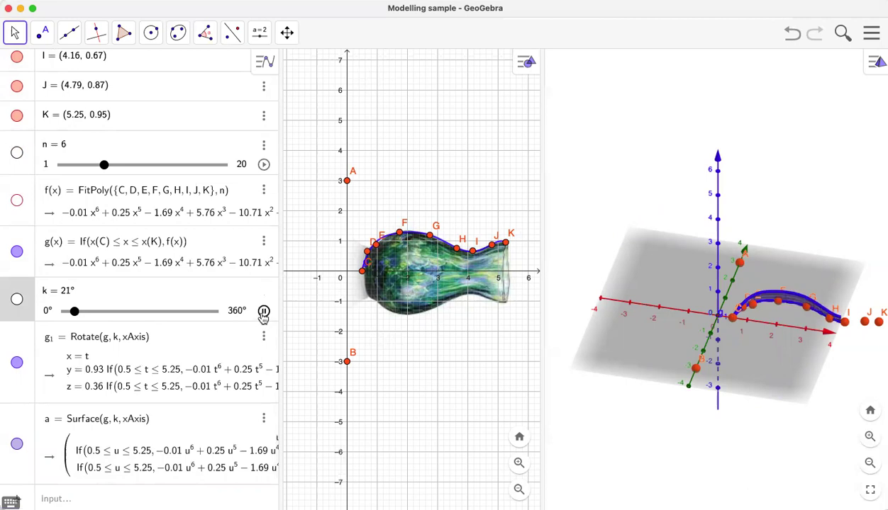
{"action": "left_click", "coordinate": [263, 313]}
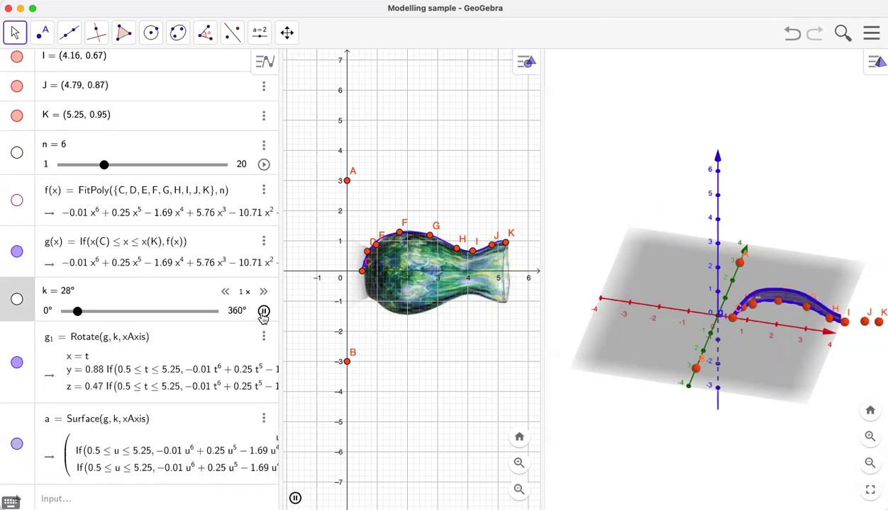
{"action": "left_click", "coordinate": [773, 450]}
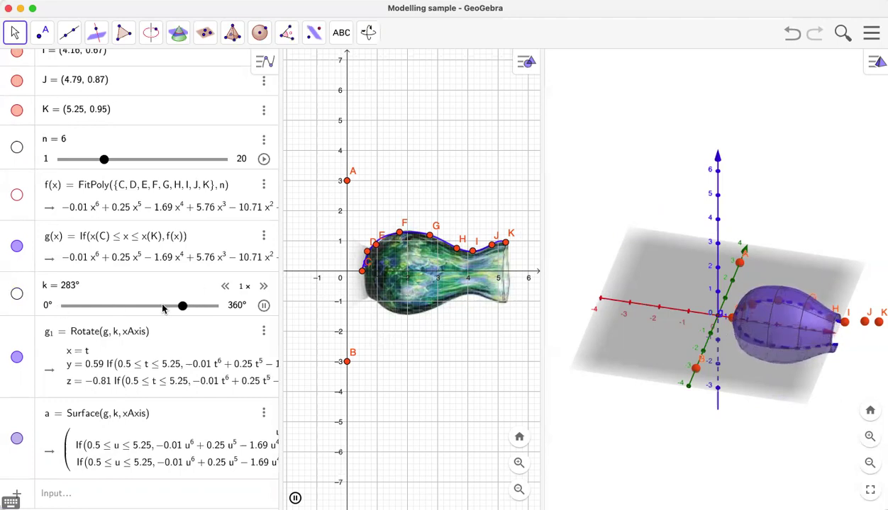
{"action": "left_click", "coordinate": [264, 306]}
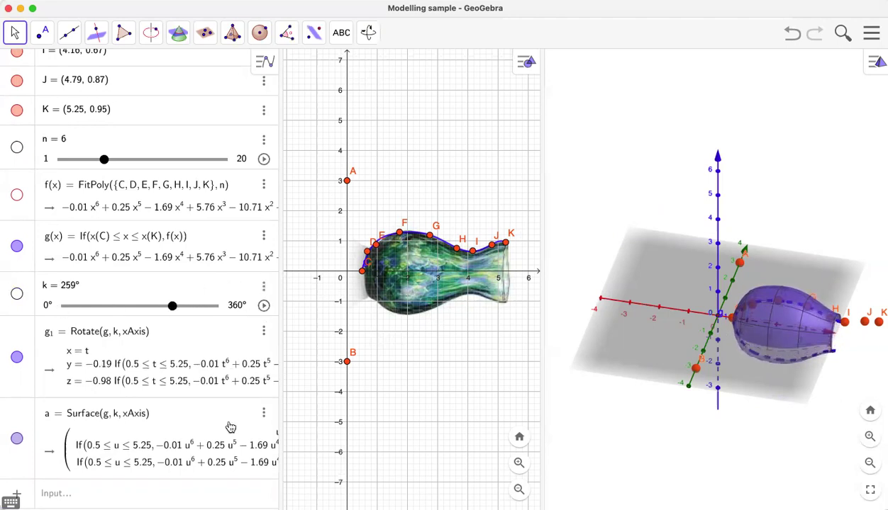
{"action": "left_click_drag", "start_coordinate": [172, 307], "coordinate": [220, 310]}
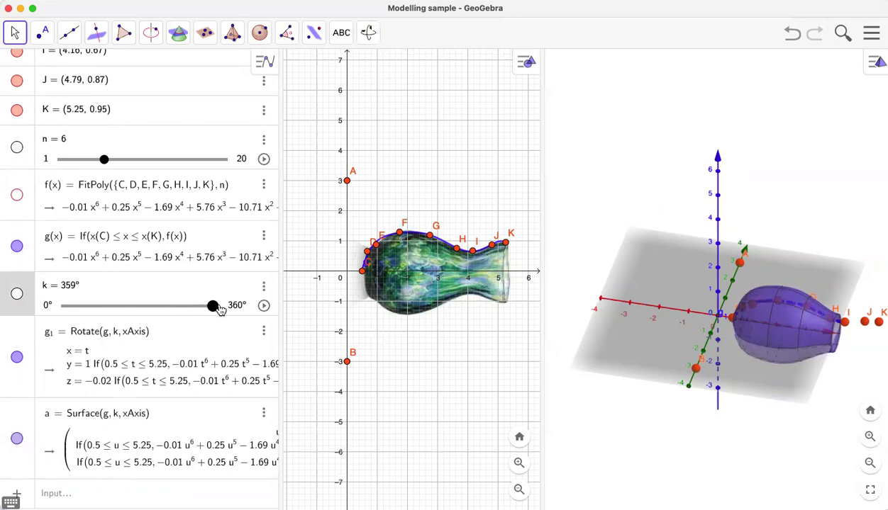
- Hide the plane in the 3D view and look at the vase surface from several angles
{"action": "left_click_drag", "start_coordinate": [709, 394], "coordinate": [758, 391]}
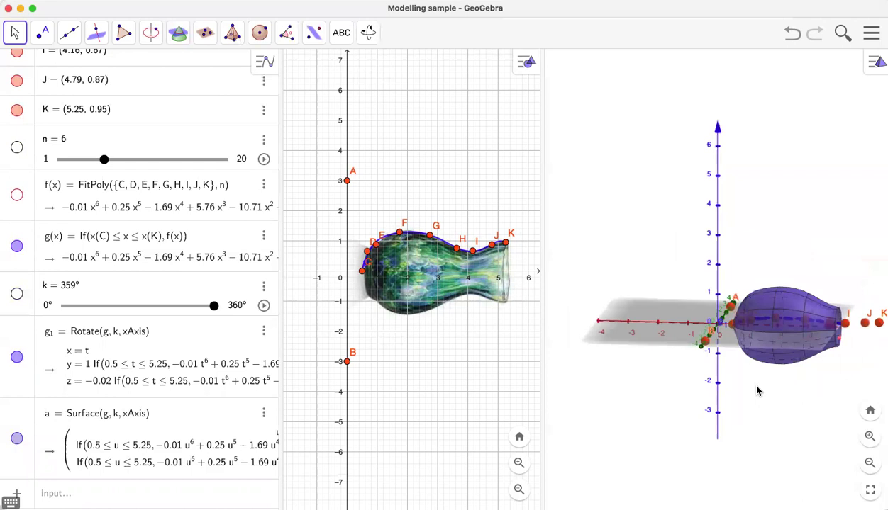
{"action": "right_click", "coordinate": [770, 317]}
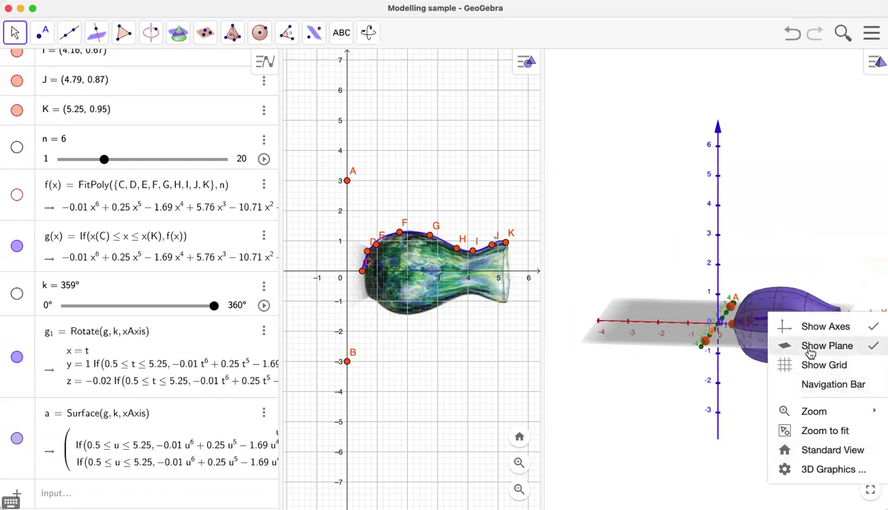
{"action": "left_click", "coordinate": [810, 352]}
{"action": "left_click_drag", "start_coordinate": [648, 440], "coordinate": [688, 441]}
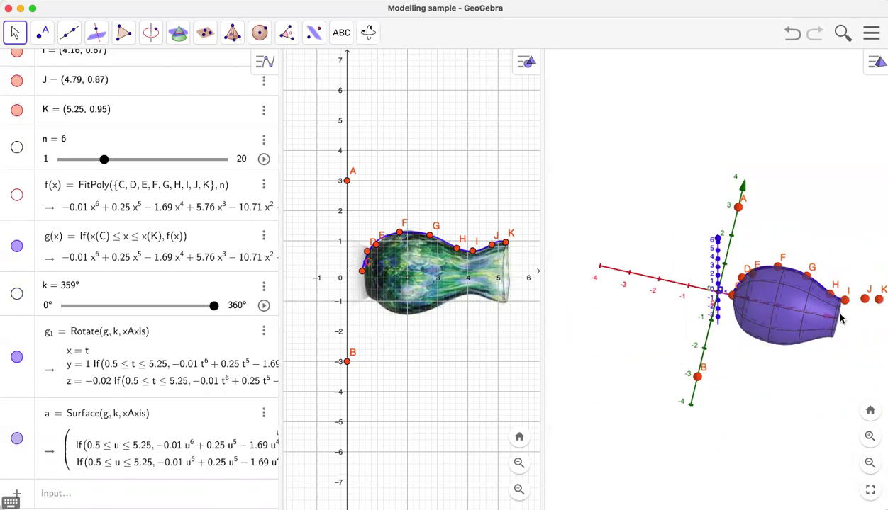
{"action": "left_click_drag", "start_coordinate": [775, 325], "coordinate": [755, 278]}
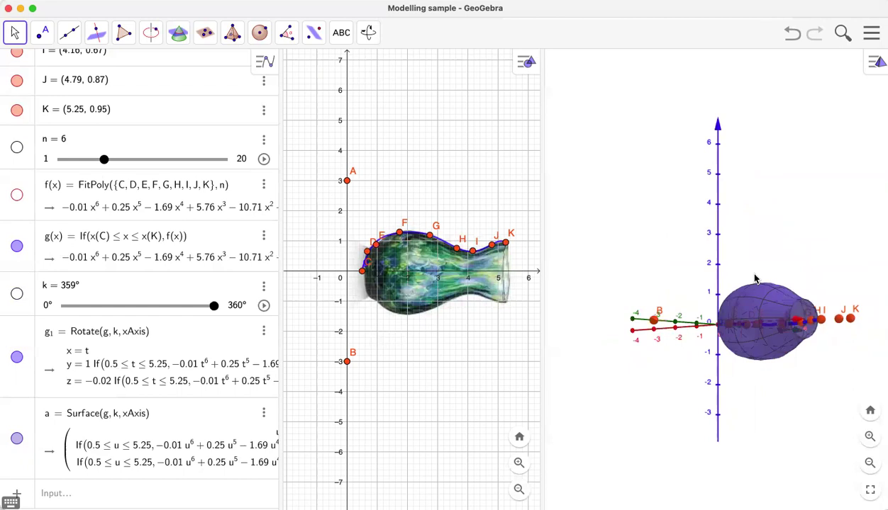
- Start a definite Integral command with start and end x-values, entering 3.14*g^2 as its function
{"action": "left_click", "coordinate": [93, 489]}
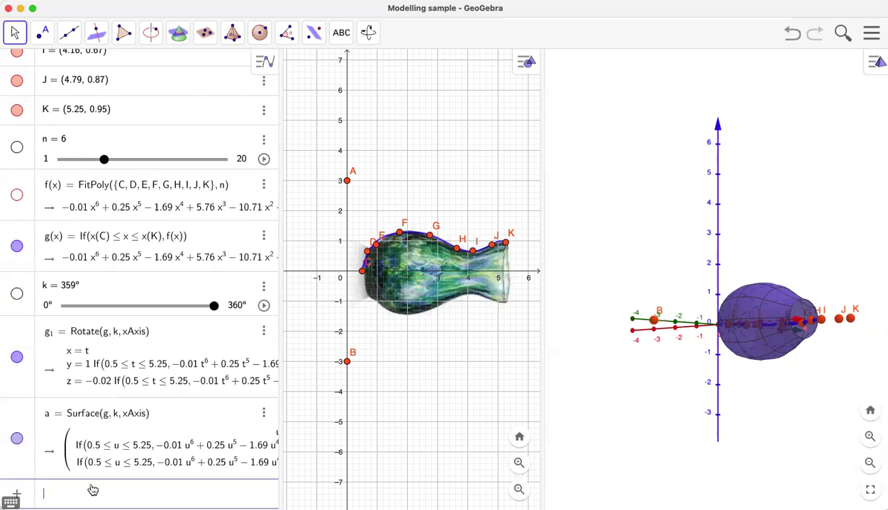
{"action": "type", "text": "inte"}
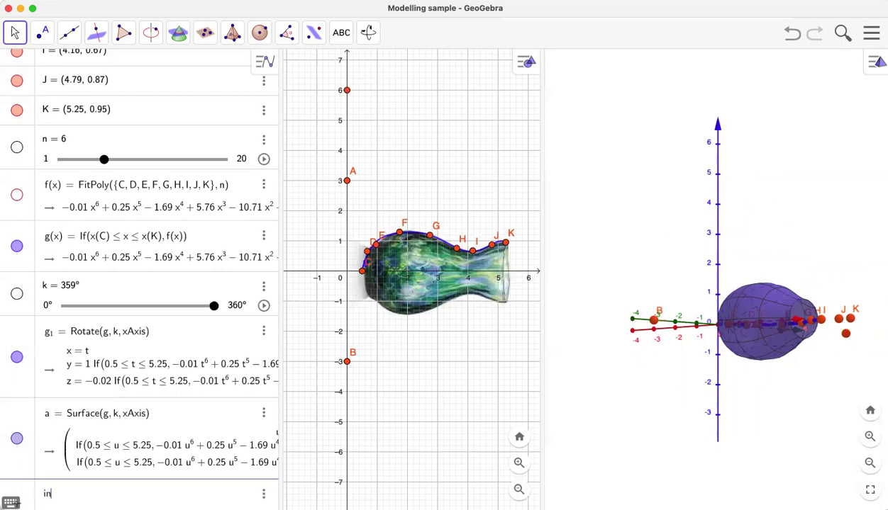
{"action": "mouse_move", "coordinate": [59, 345]}
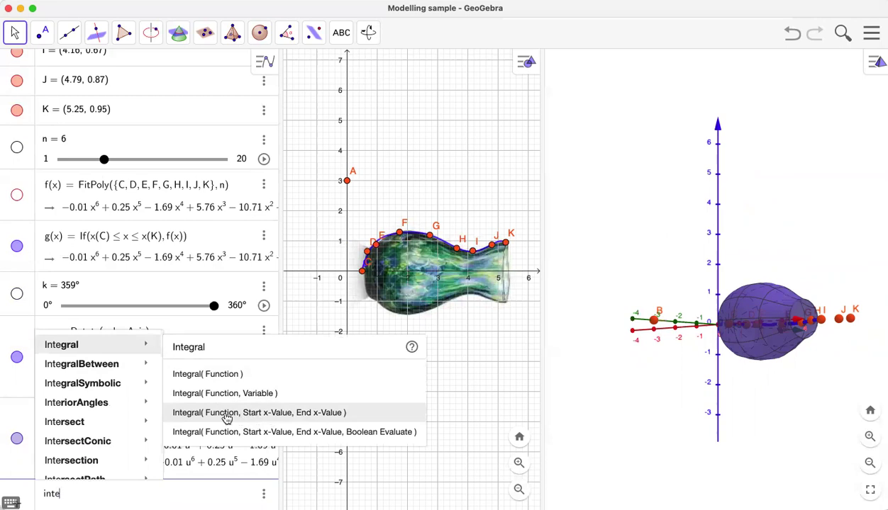
{"action": "left_click", "coordinate": [302, 419]}
{"action": "type", "text": "gral(g,"}
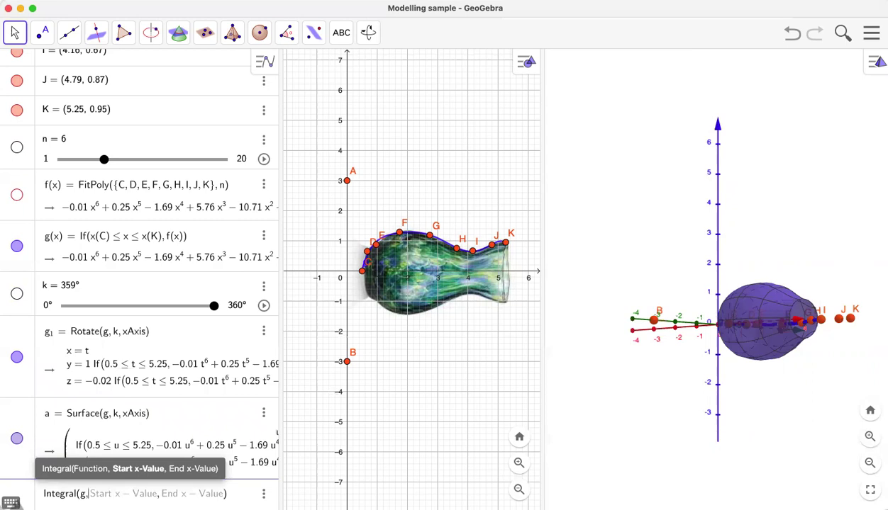
{"action": "key", "text": "Left"}
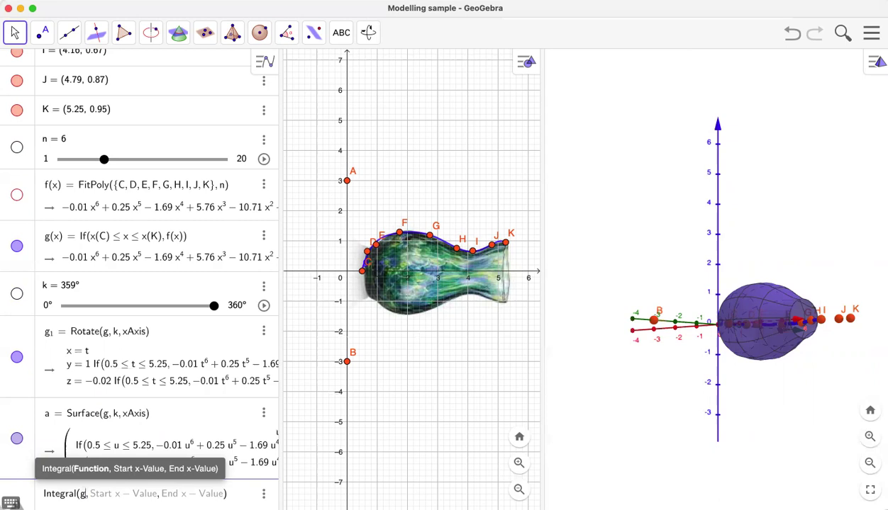
{"action": "key", "text": "BackSpace"}
{"action": "type", "text": "3.14"}
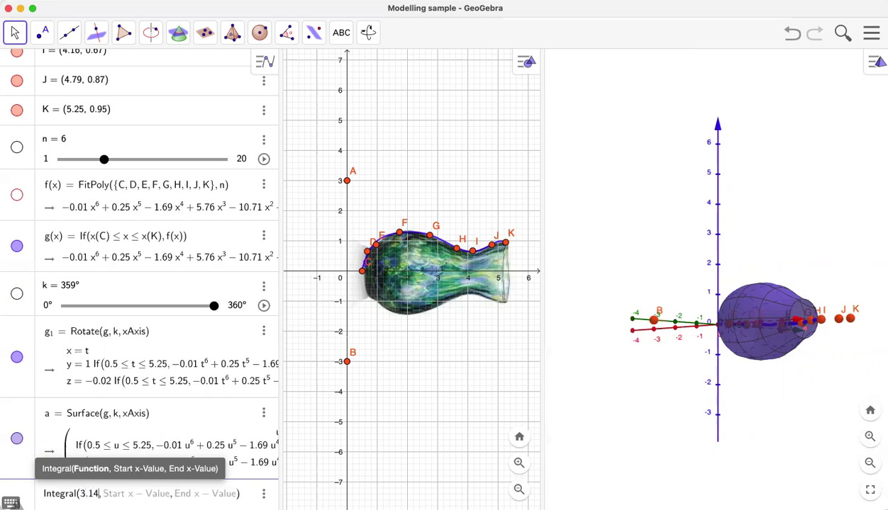
{"action": "type", "text": "*g"}
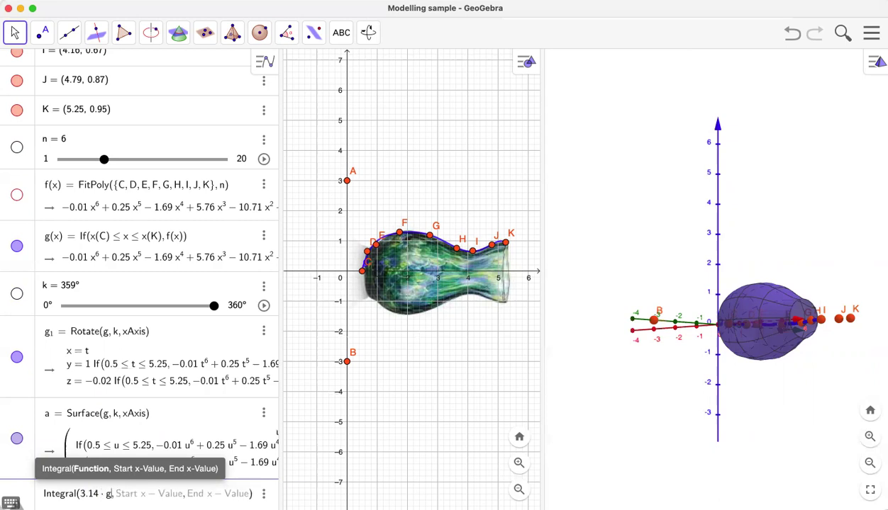
{"action": "type", "text": ",^2"}
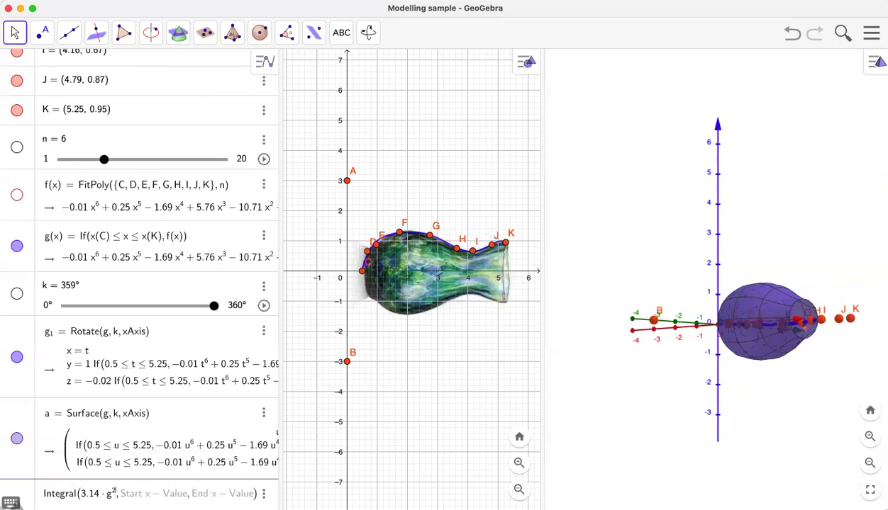
- Give the integral the limits x(C) and x(K), and evaluate it as the vase's volume of revolution
{"action": "key", "text": "Right"}
{"action": "key", "text": "Right"}
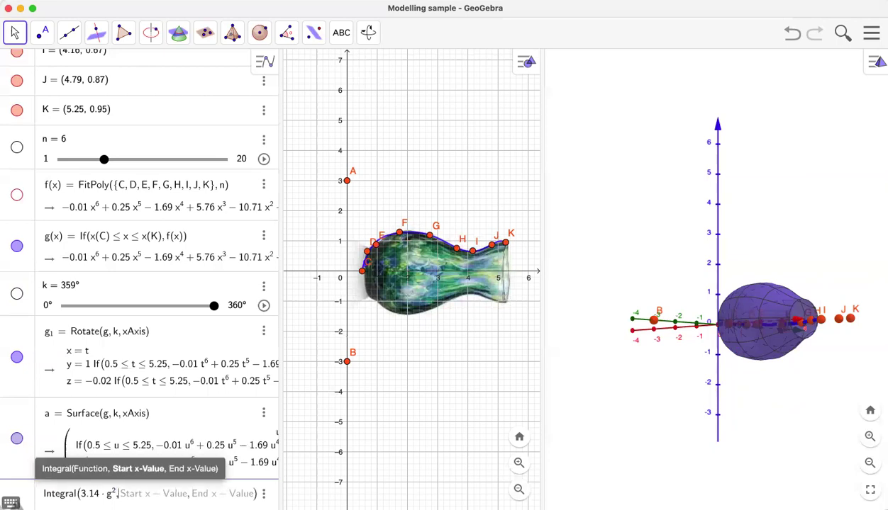
{"action": "type", "text": "x("}
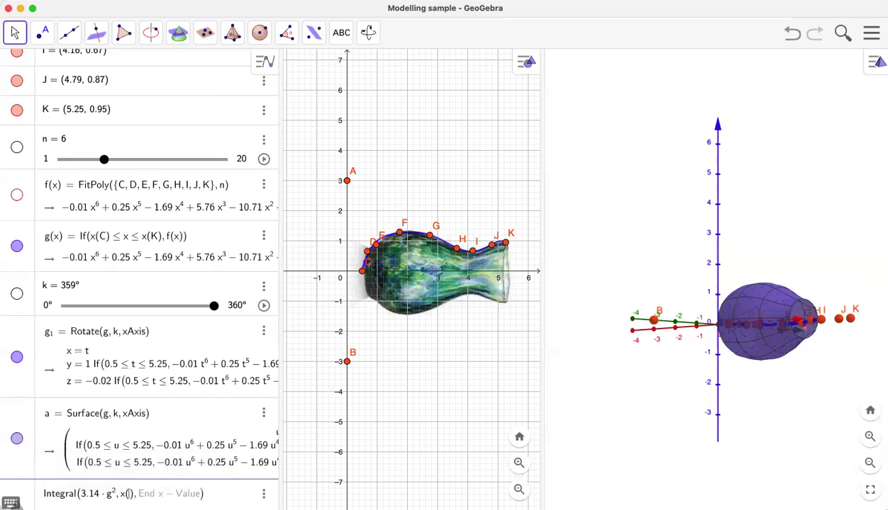
{"action": "type", "text": "C"}
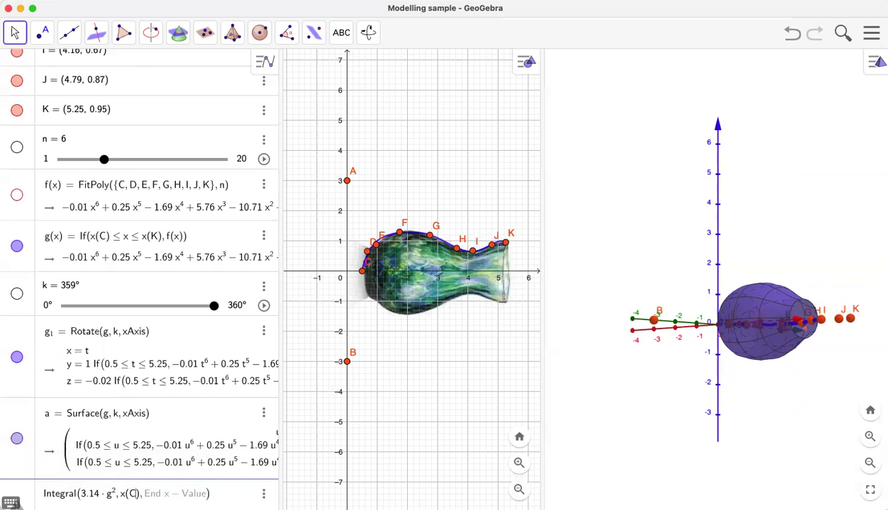
{"action": "key", "text": "Right"}
{"action": "key", "text": "Right"}
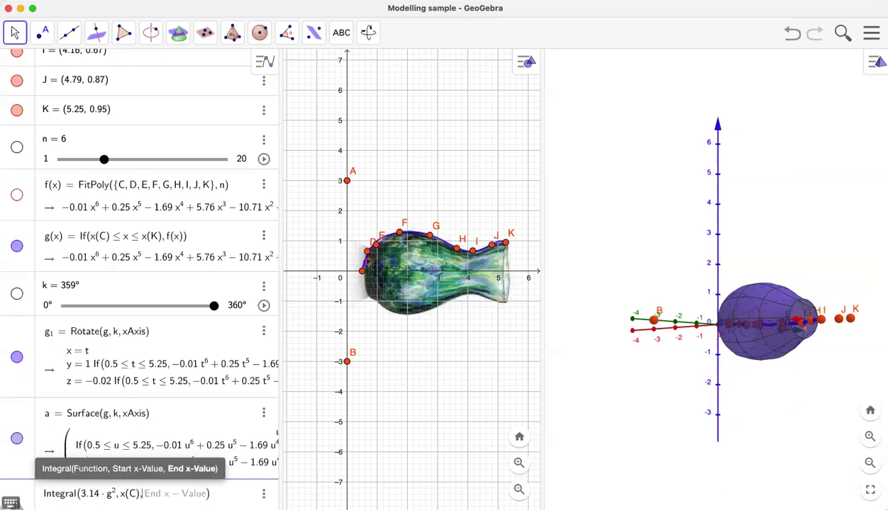
{"action": "type", "text": "x("}
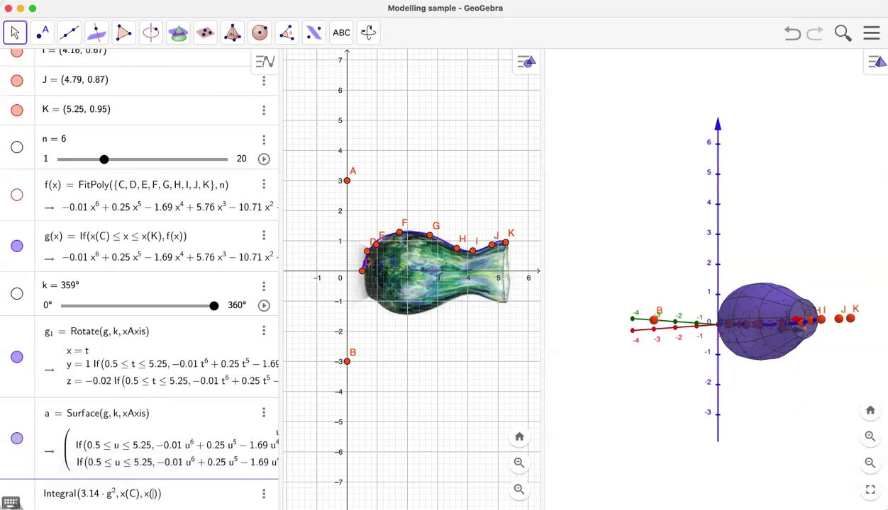
{"action": "type", "text": "K"}
{"action": "key", "text": "Return"}
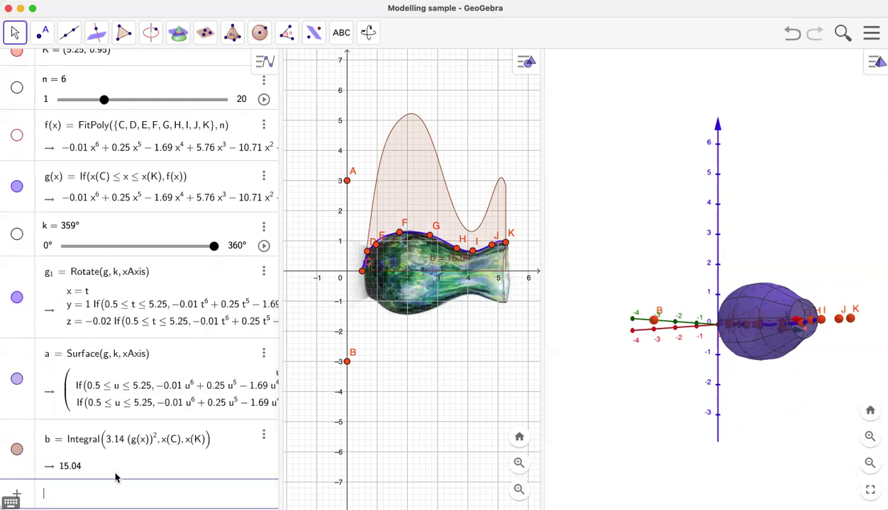
{"action": "left_click_drag", "start_coordinate": [798, 376], "coordinate": [842, 367]}
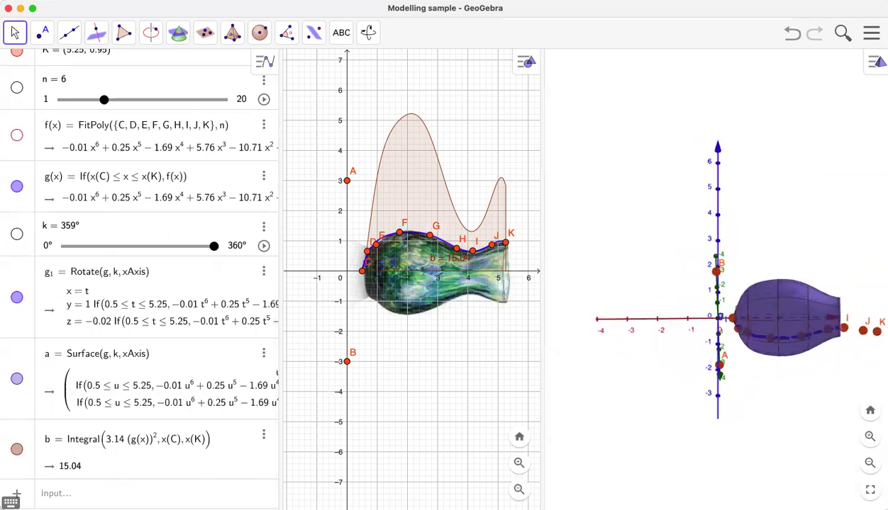